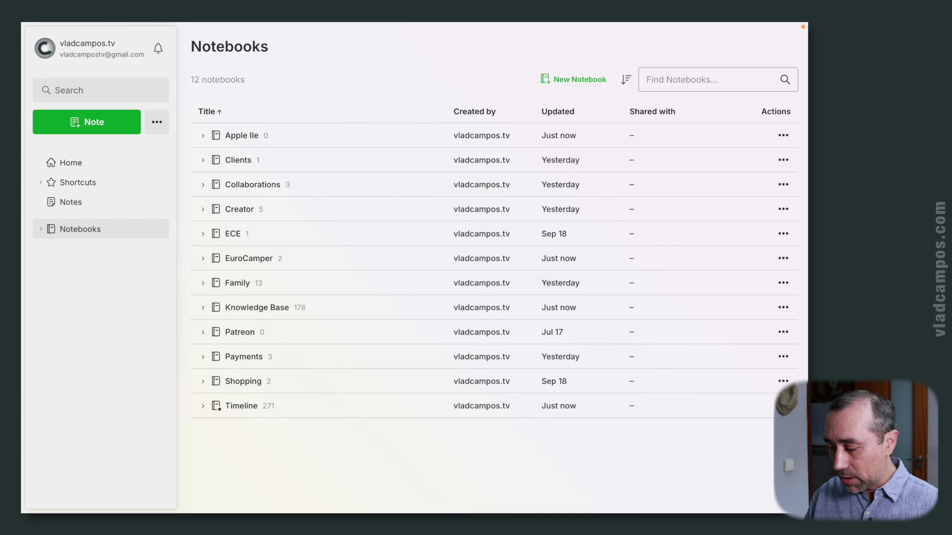
- Set EuroCamper as the default notebook, and return the default to the Timeline notebook
left_click(783, 258)
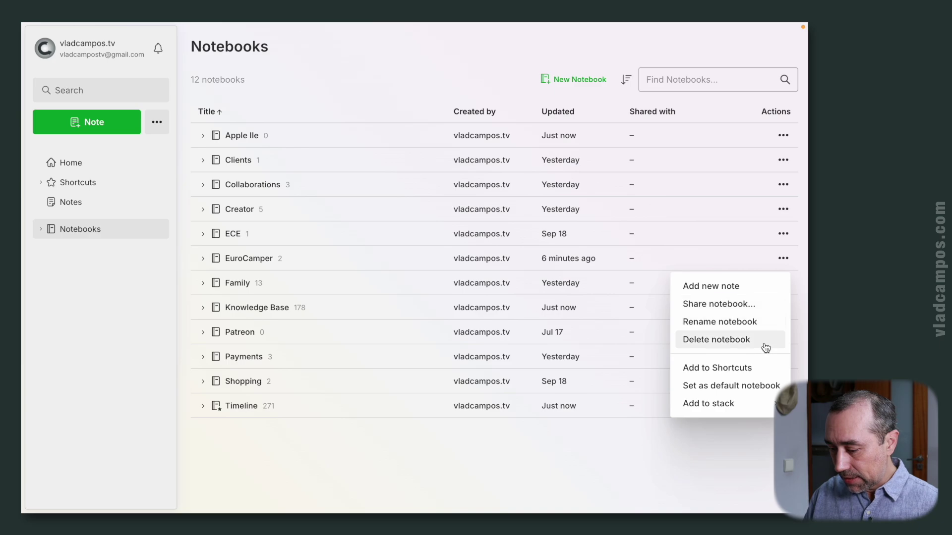
left_click(760, 390)
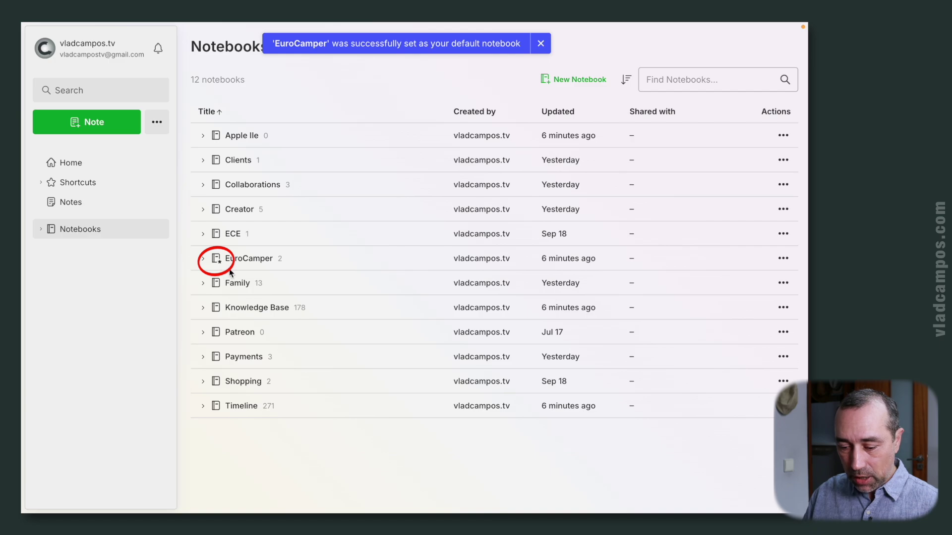
left_click(783, 381)
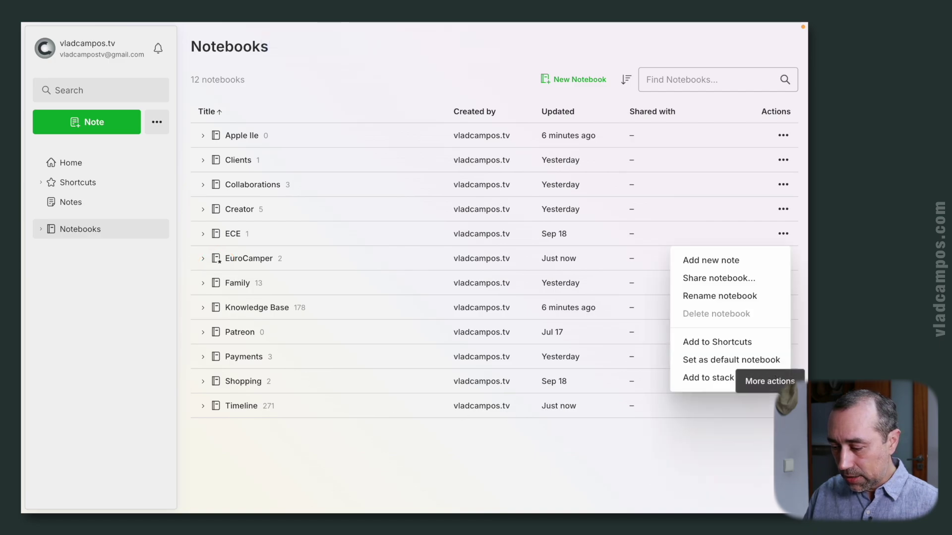
left_click(719, 360)
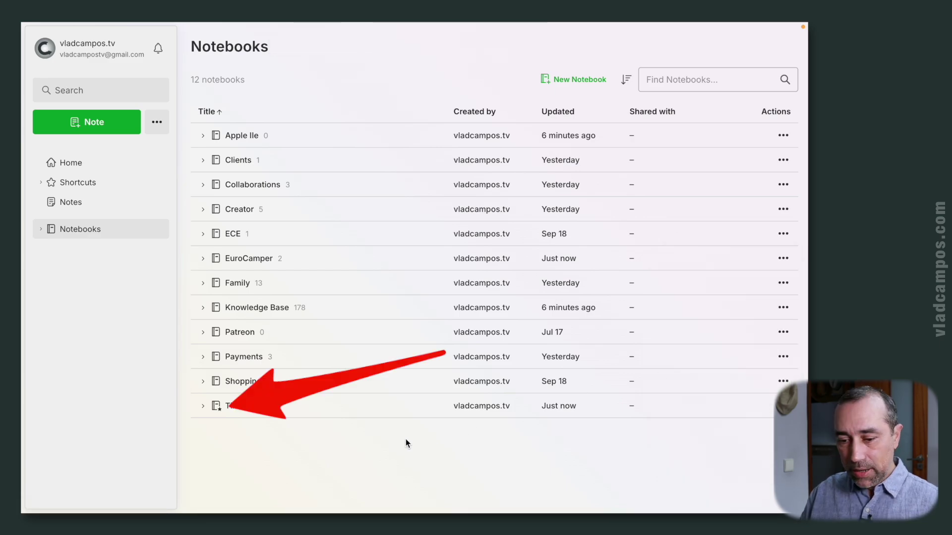
- Expand Shortcuts and add the Creator, Collaborations, ECE, Patreon and Clients notebooks to it, placing Clients first
left_click(41, 184)
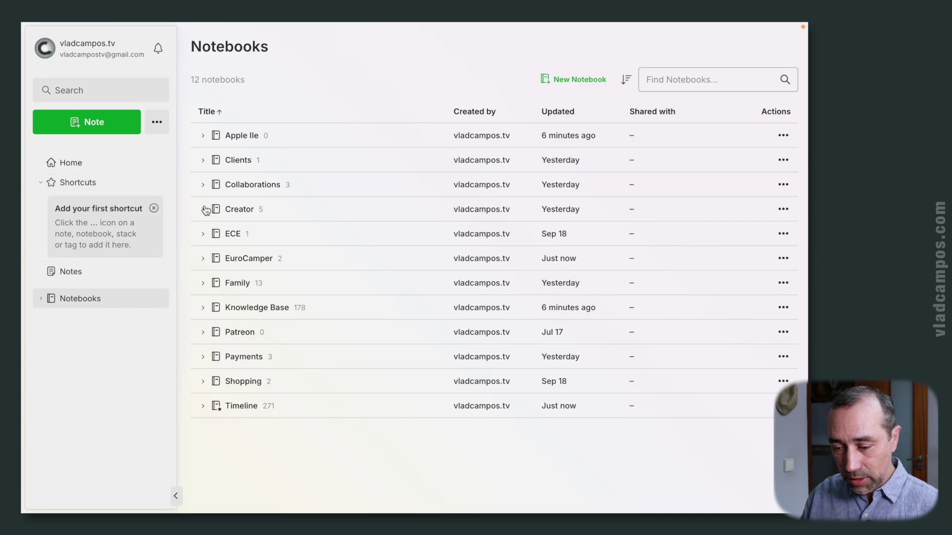
left_click_drag(205, 210, 100, 210)
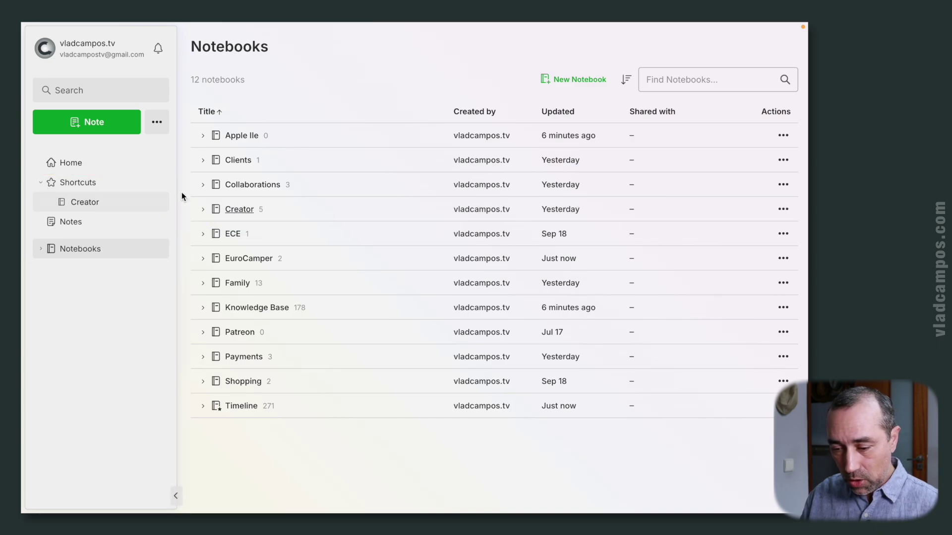
left_click_drag(238, 185, 112, 210)
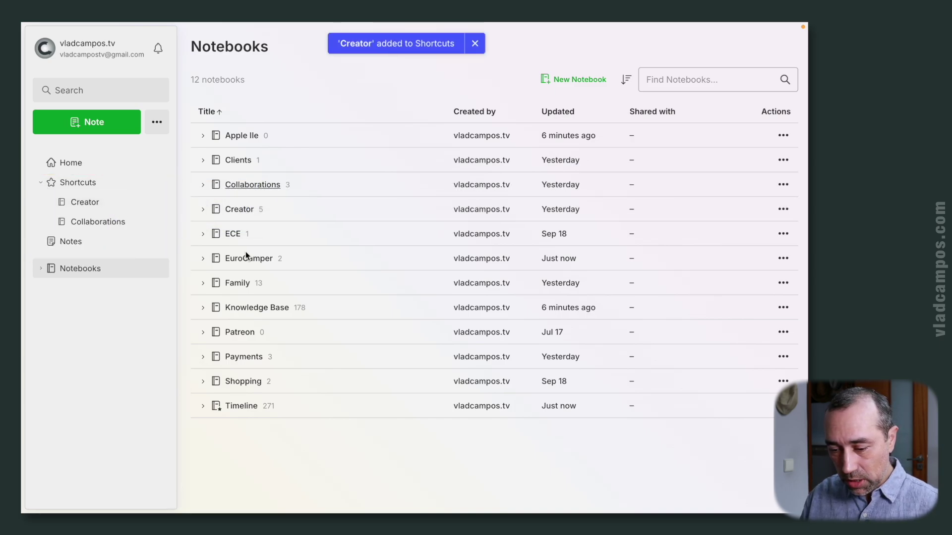
left_click_drag(246, 253, 114, 242)
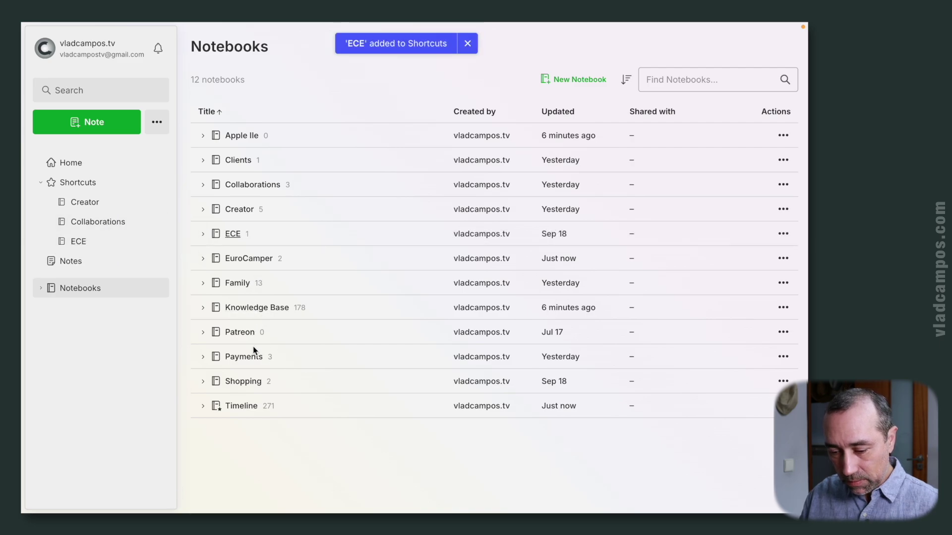
left_click_drag(240, 332, 117, 256)
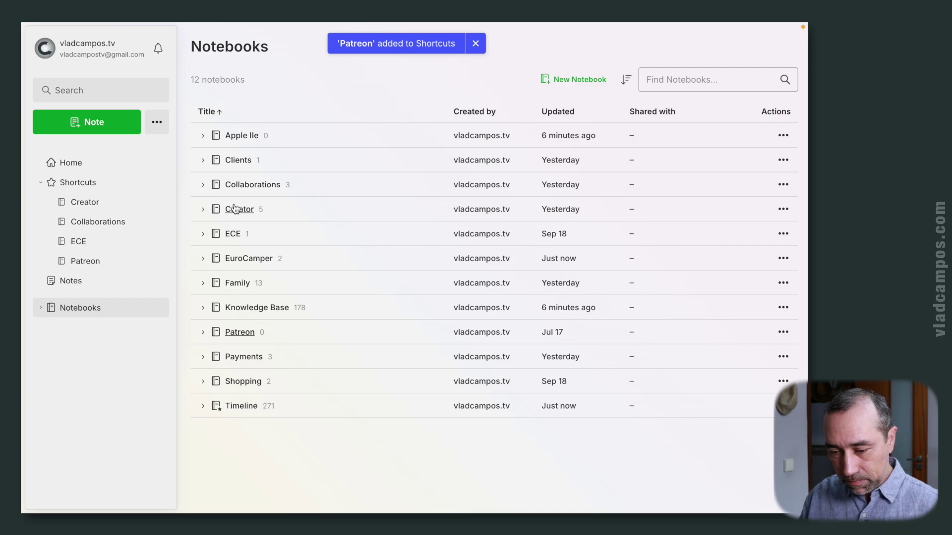
left_click_drag(238, 159, 123, 186)
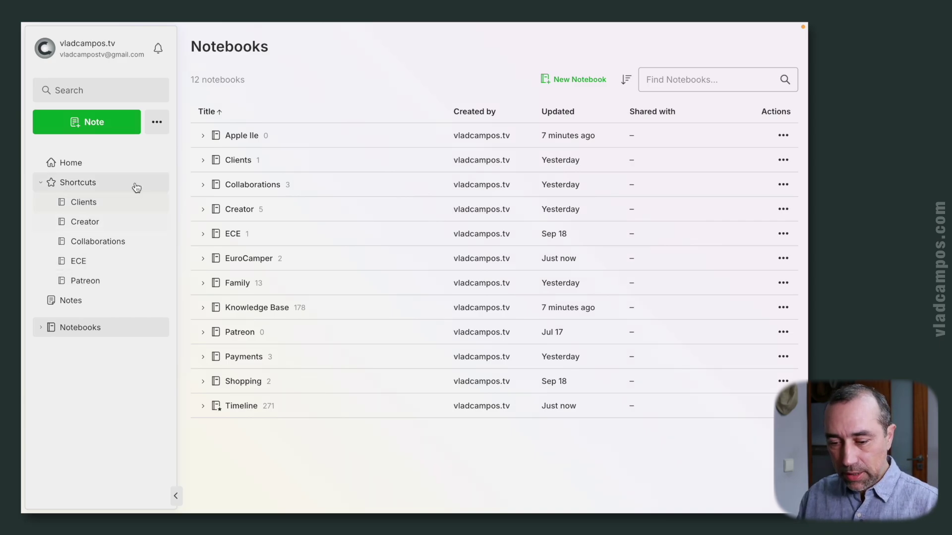
- Enable the display of note counts in the sidebar preferences and close the settings
left_click(102, 56)
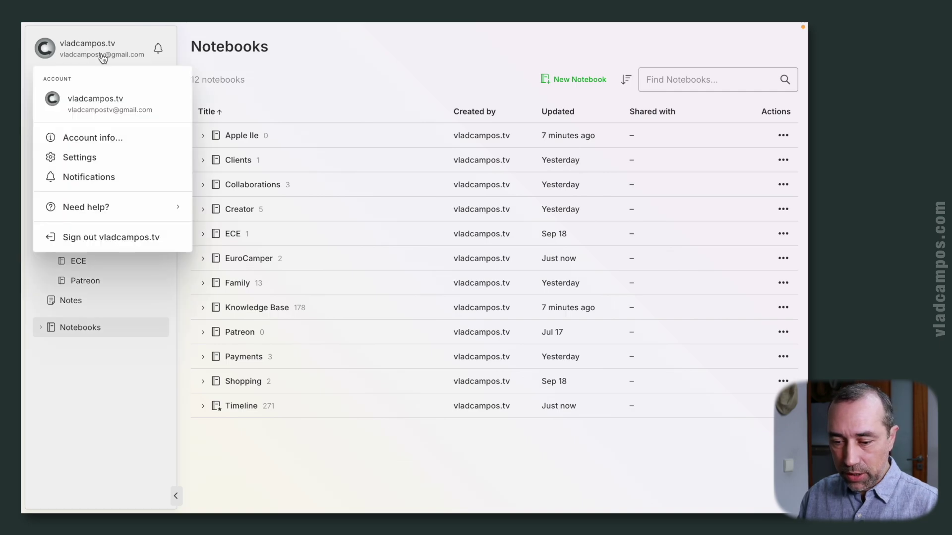
left_click(94, 157)
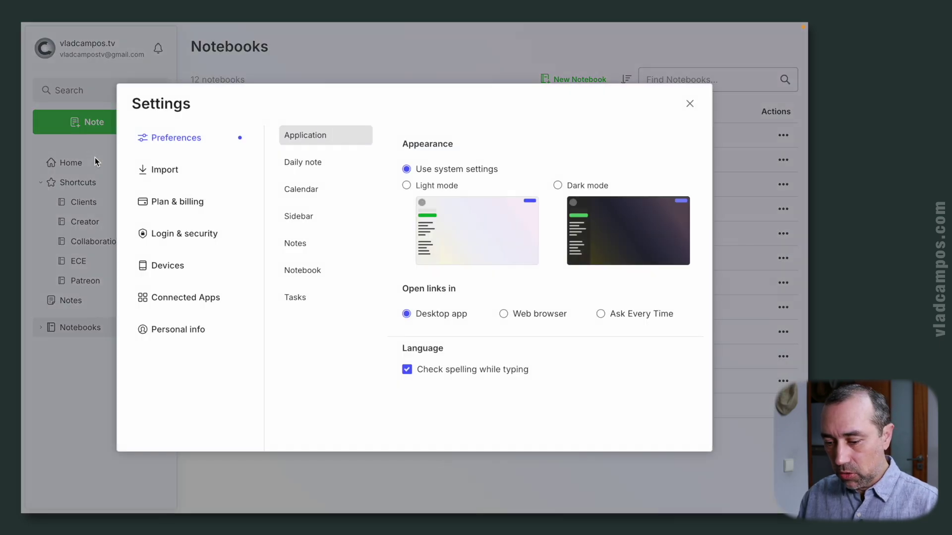
left_click(317, 219)
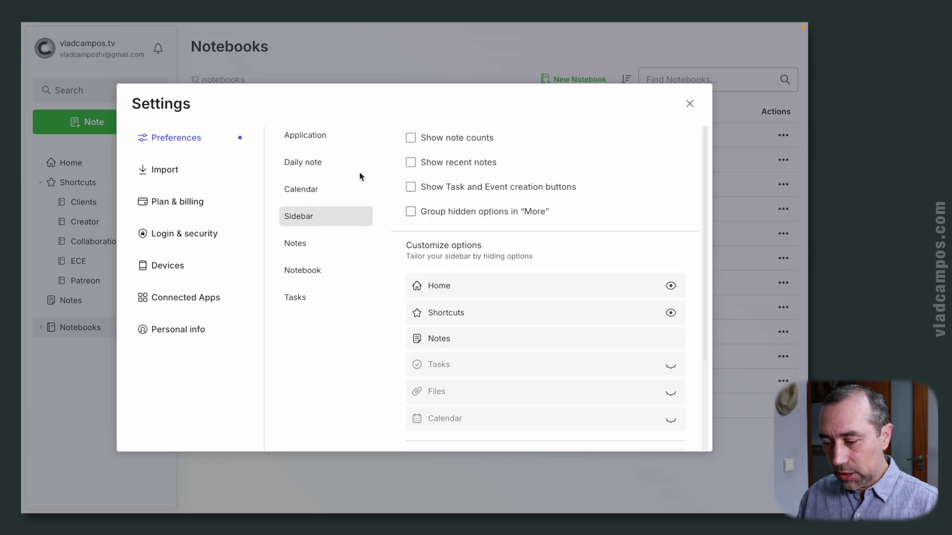
left_click(412, 140)
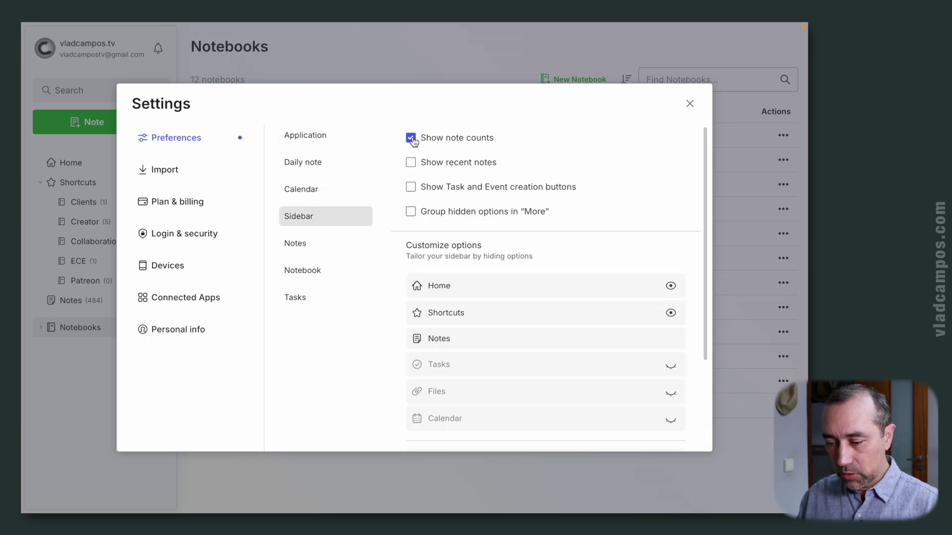
left_click(689, 103)
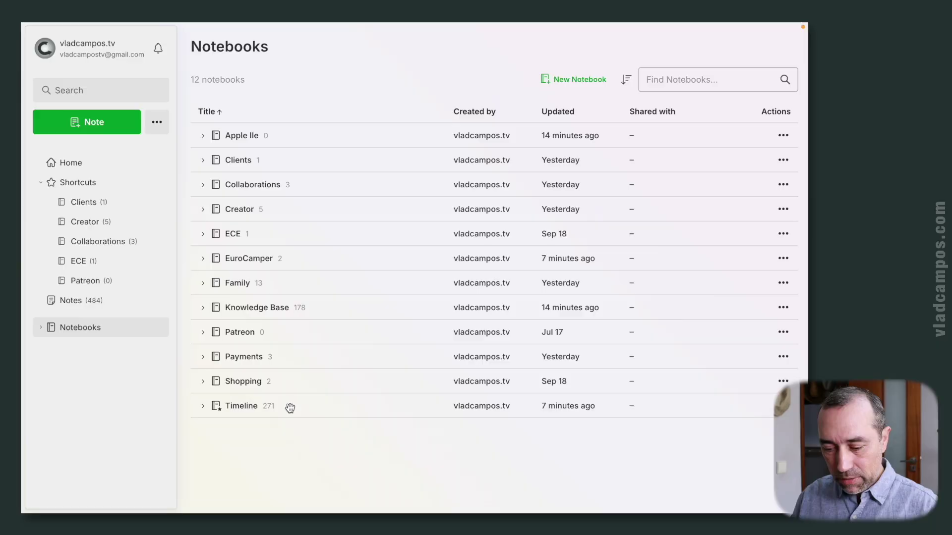
- Add Timeline as the first shortcut and move the note "Timeline vs. Work In Progress on my Evernote System" from Creator to Timeline
left_click_drag(290, 407, 75, 195)
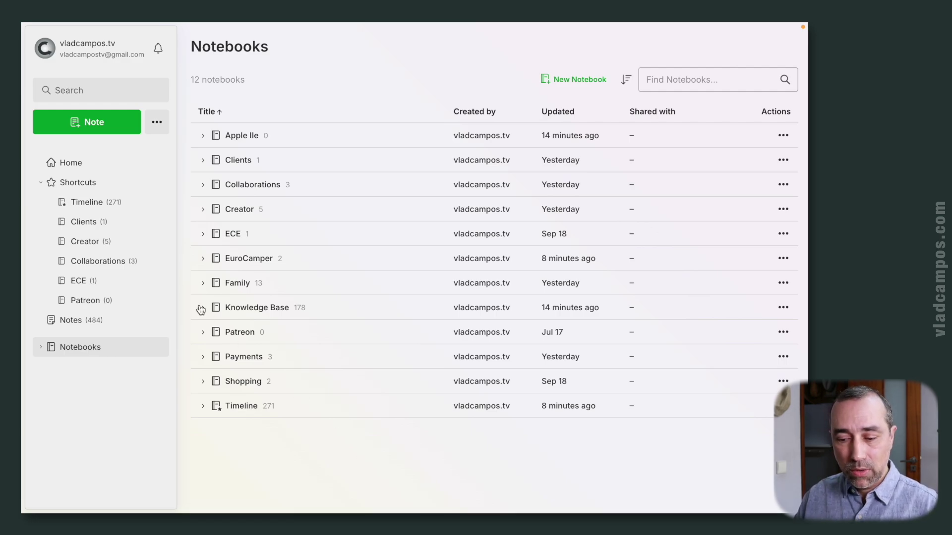
left_click(85, 243)
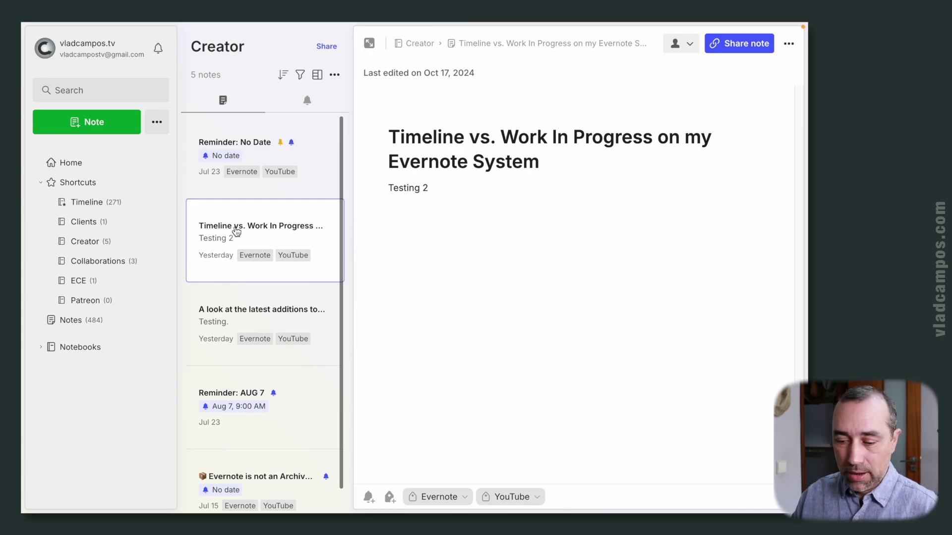
left_click_drag(236, 231, 107, 203)
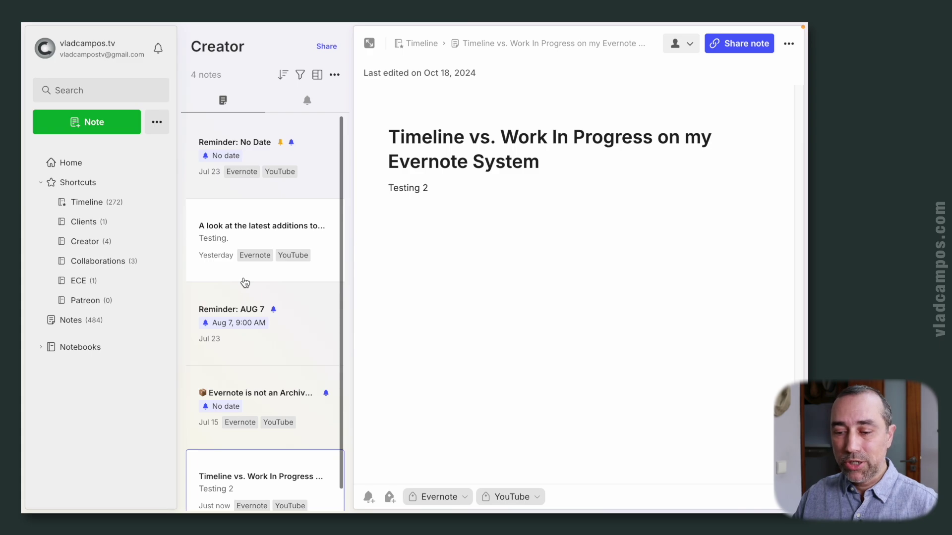
left_click(552, 44)
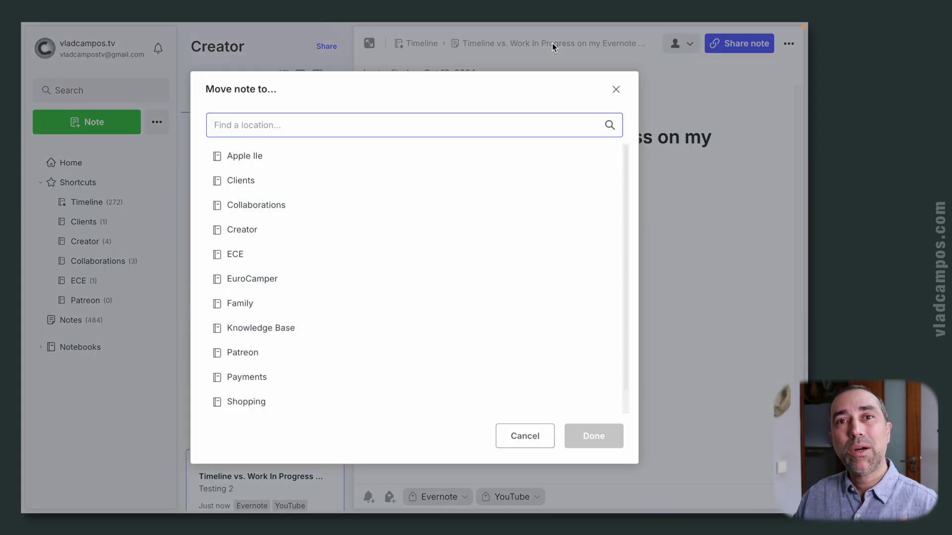
left_click(615, 90)
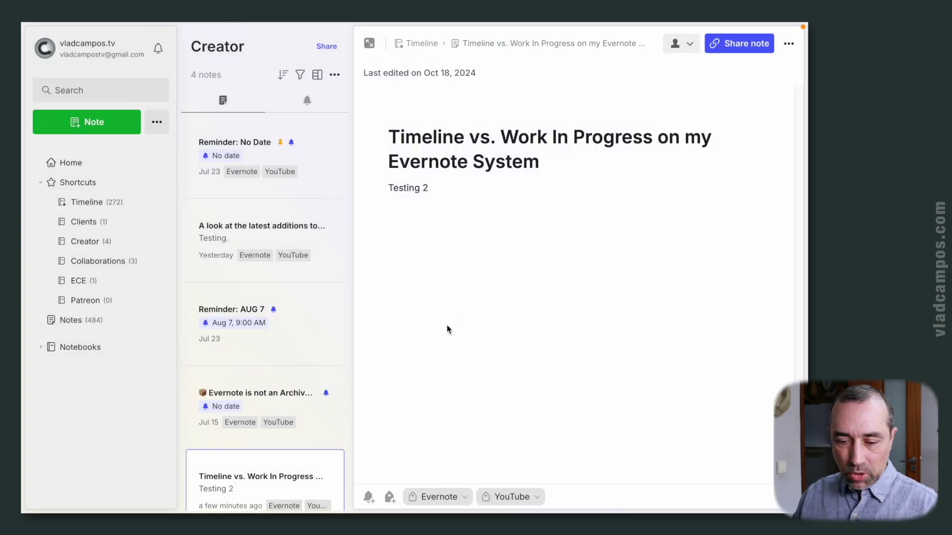
- Create a note in the Clients notebook titled with the client's name, with the body text "Notes...."
left_click(94, 229)
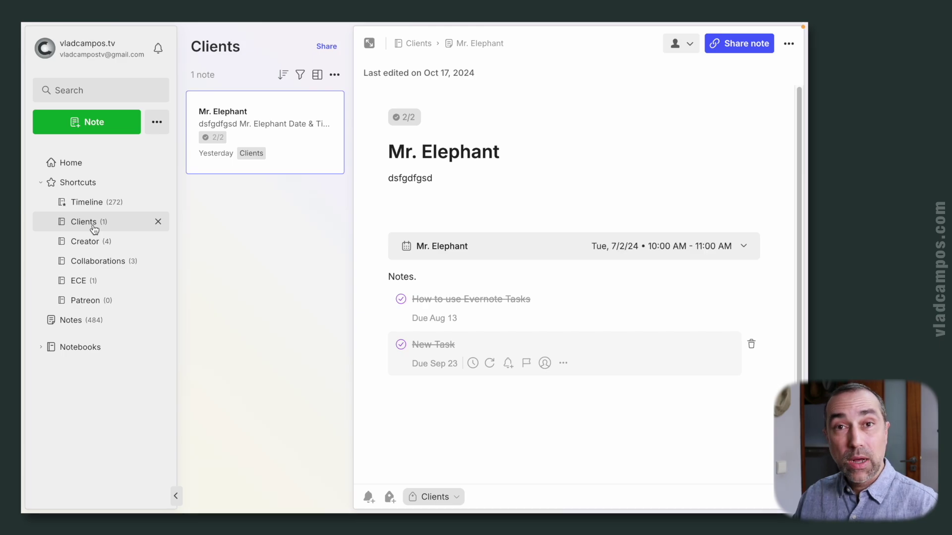
left_click(100, 125)
left_click(450, 139)
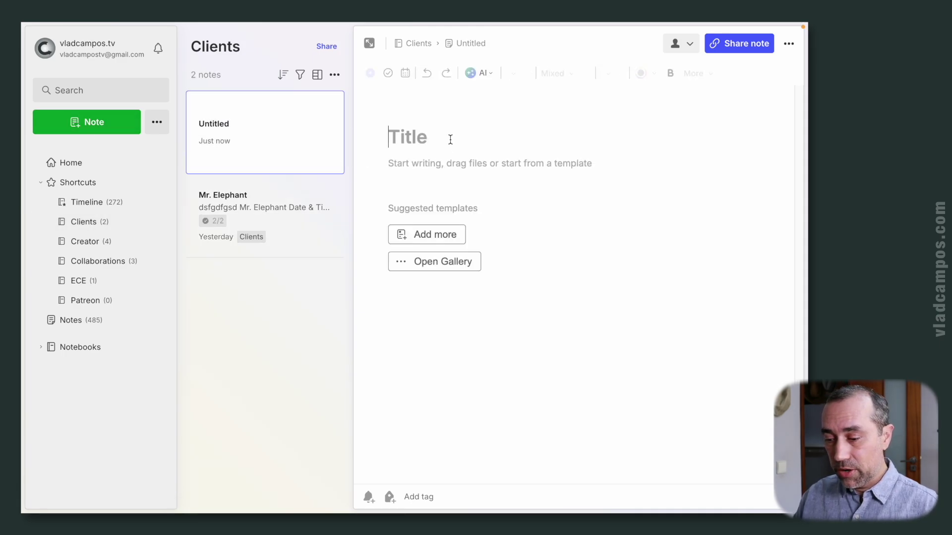
type("M")
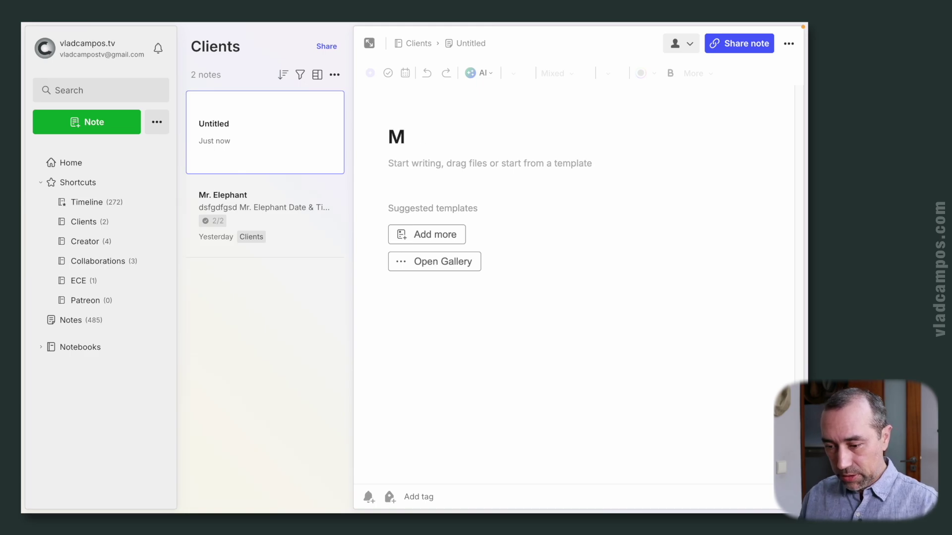
type("r. Blue")
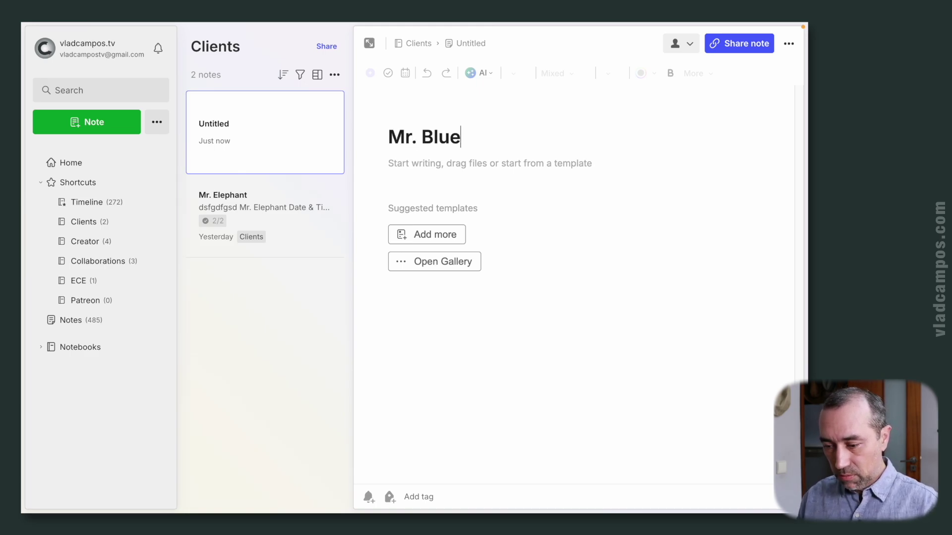
left_click(463, 167)
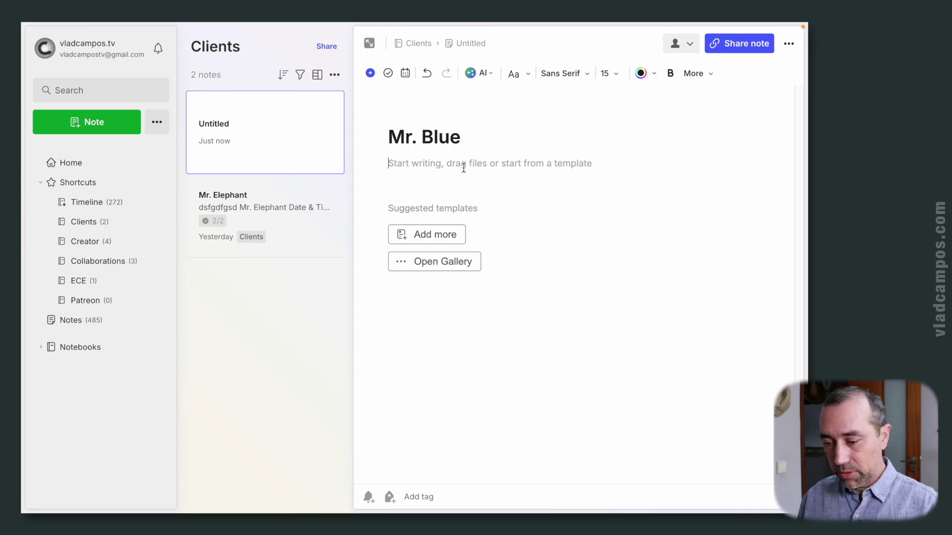
type("Notes....")
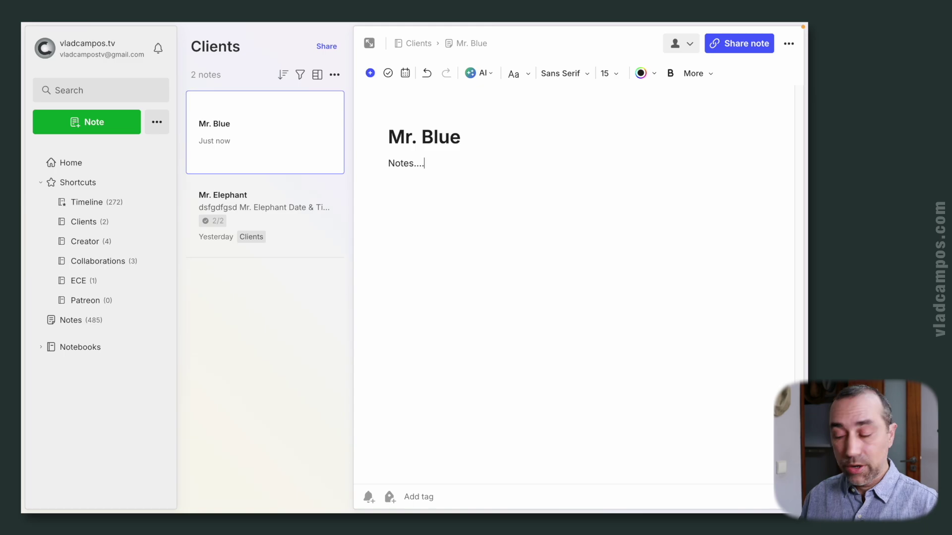
key("Return")
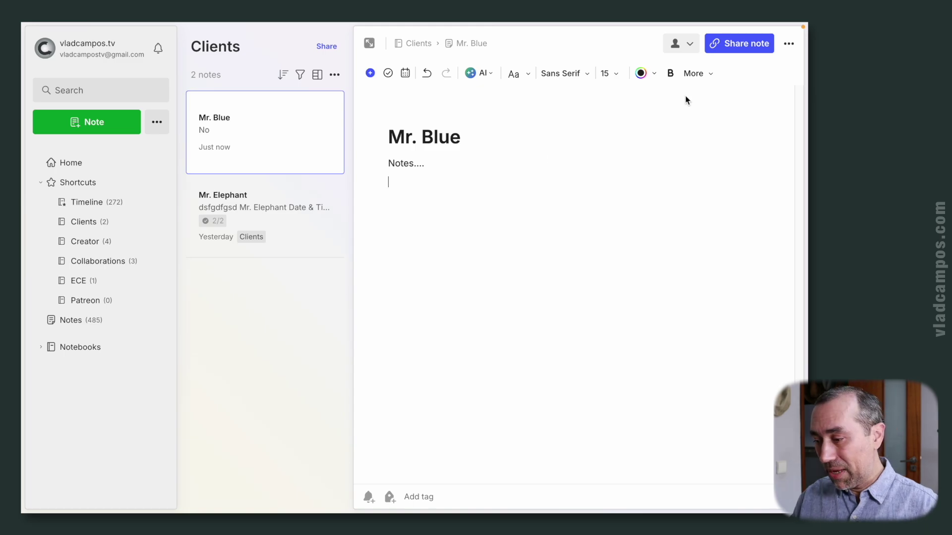
- Check the creation date of the new client note in its note info, and close the info
left_click(788, 43)
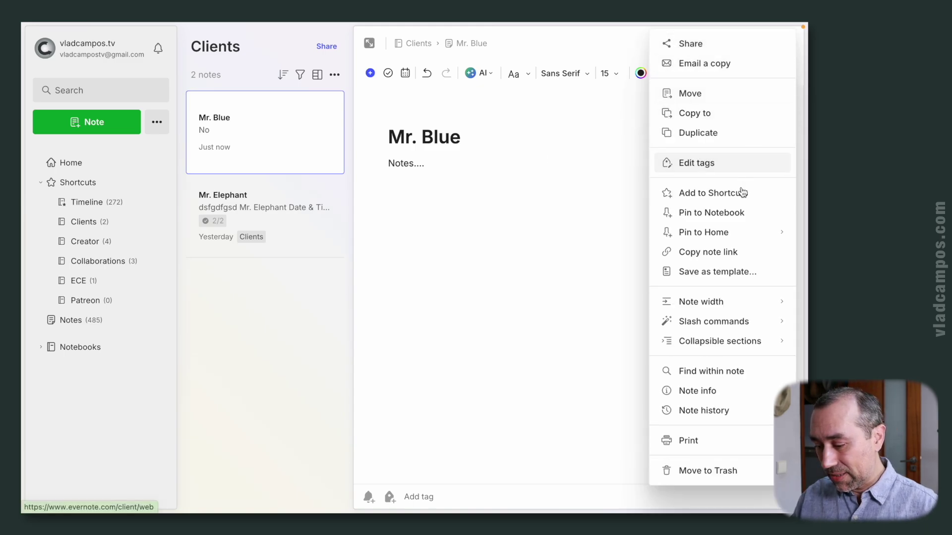
left_click(701, 391)
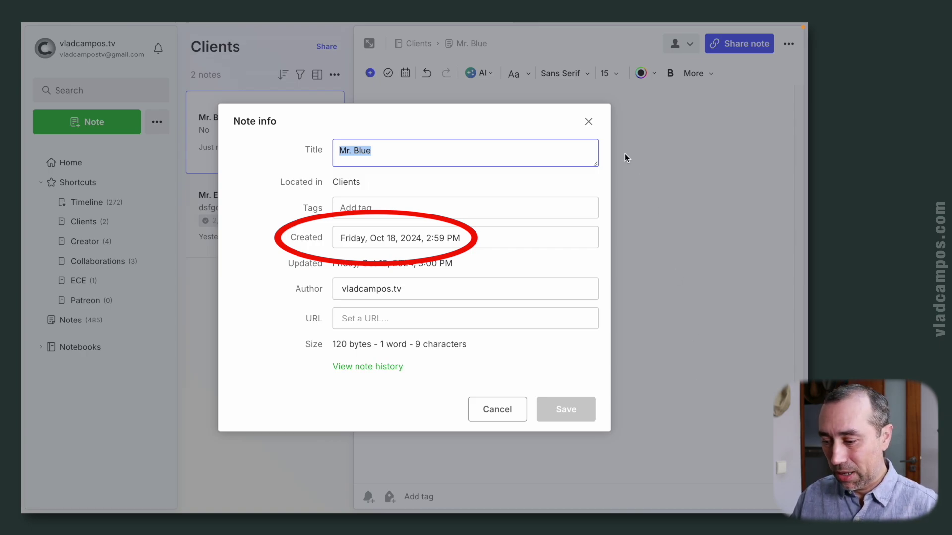
left_click(588, 121)
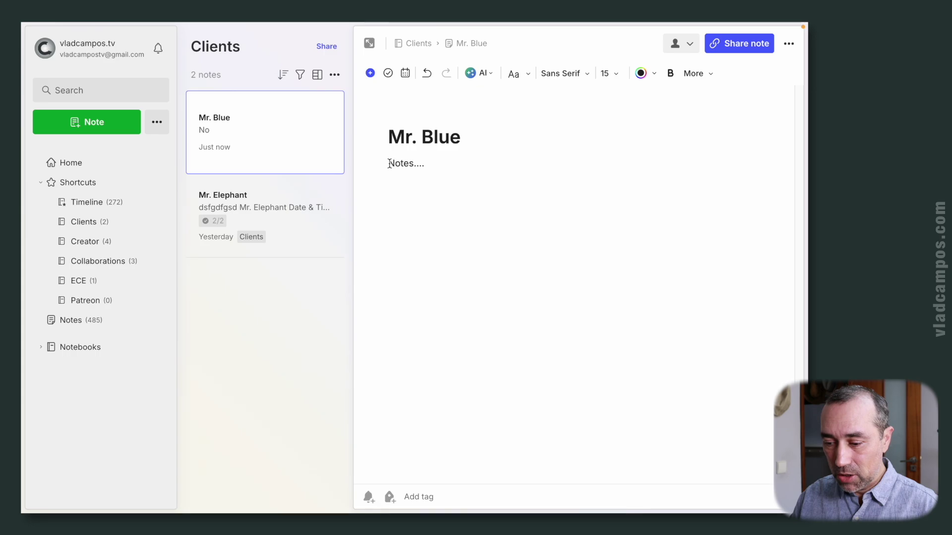
- Put the heading 2024-09-24 over the existing client notes and add a 2024-09-30 entry reading "More notes.." above it
key("Return")
key("Return")
key("Return")
key("Return")
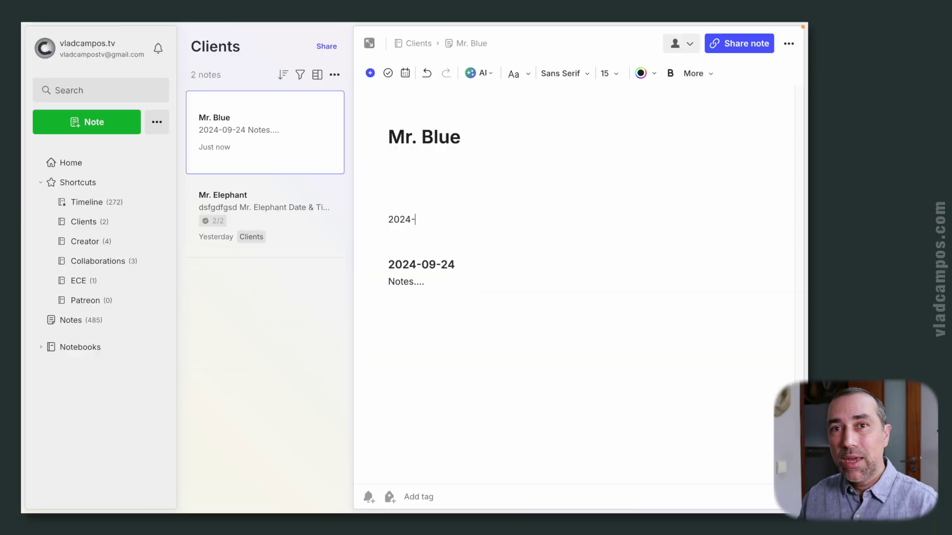
type("09")
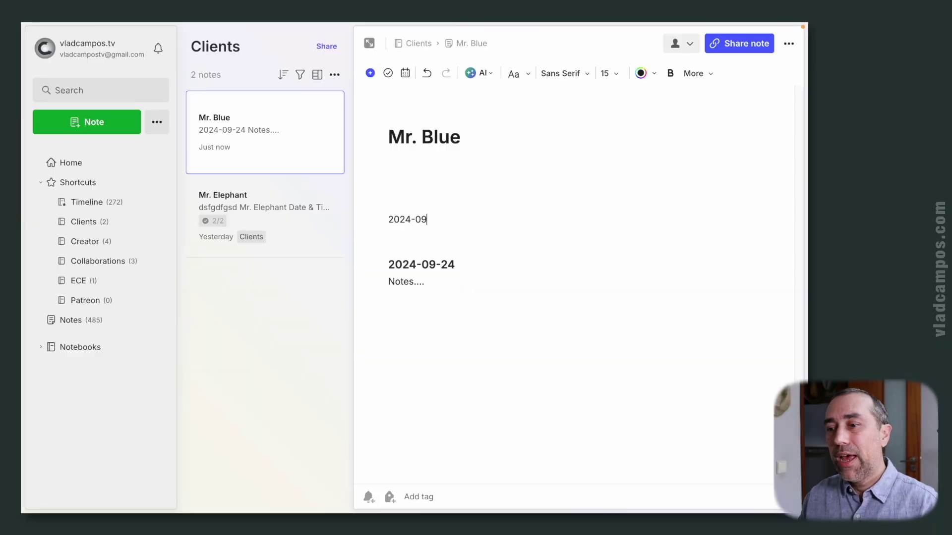
type("-30")
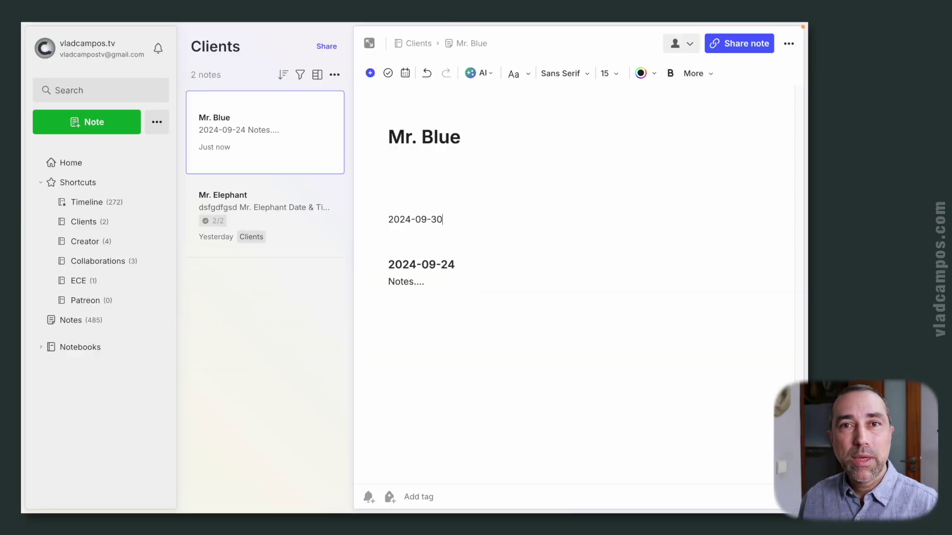
key("Return")
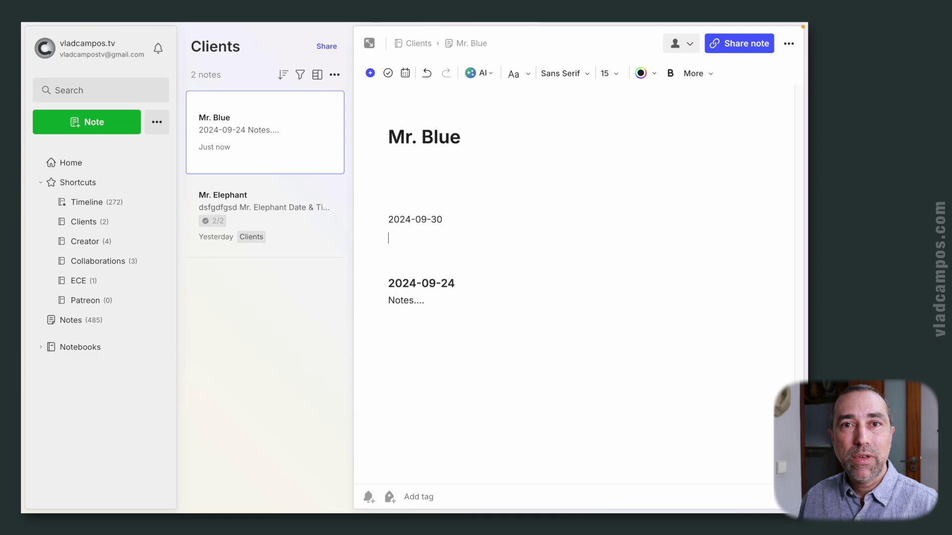
type("More notes..")
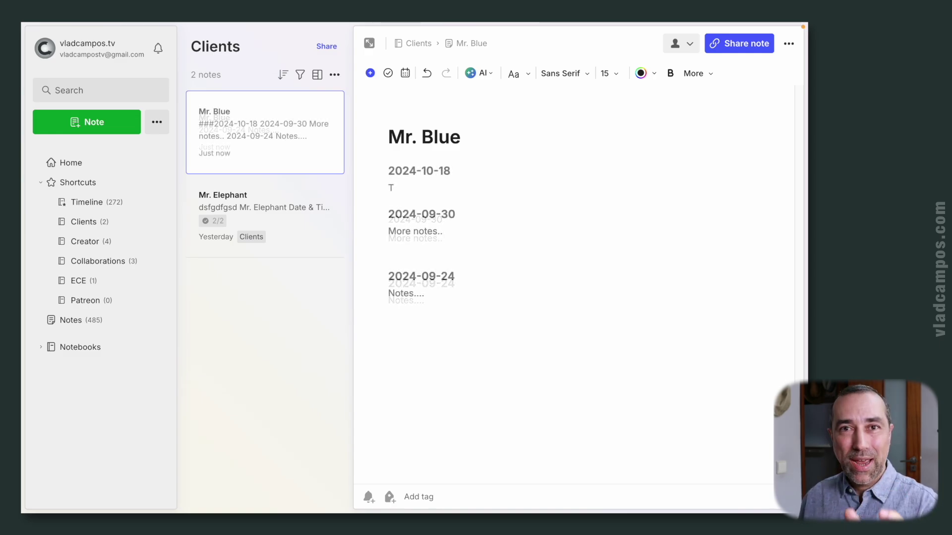
- Write "Today." as the 2024-10-18 entry and remove the blank line below the 2024-09-30 notes
type("oday")
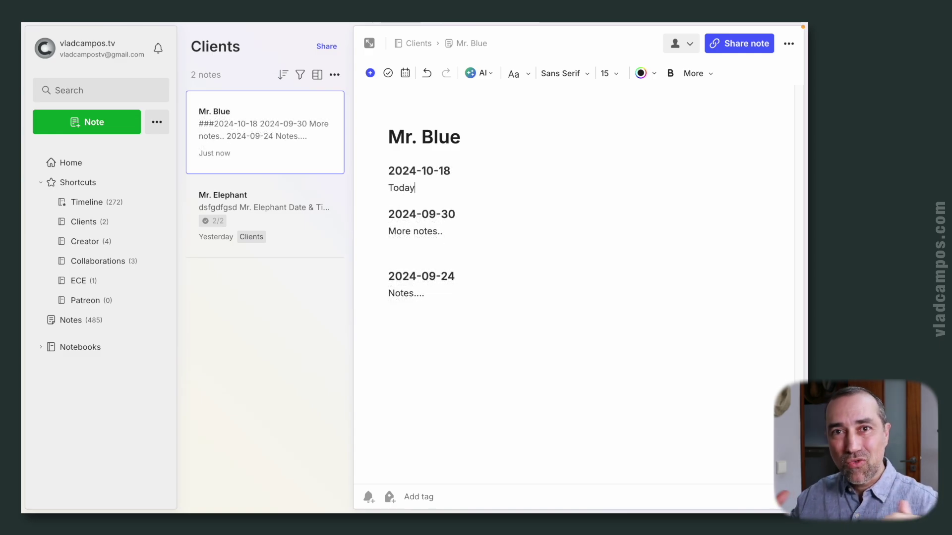
type(".")
left_click(409, 245)
key("BackSpace")
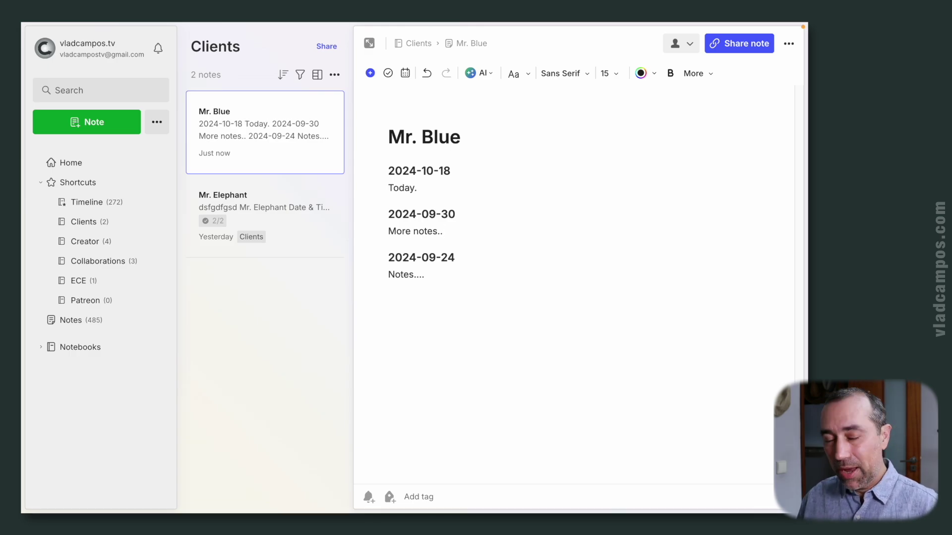
- Insert a task reading "Contact him." on a new line below the 2024-09-30 notes
key("Return")
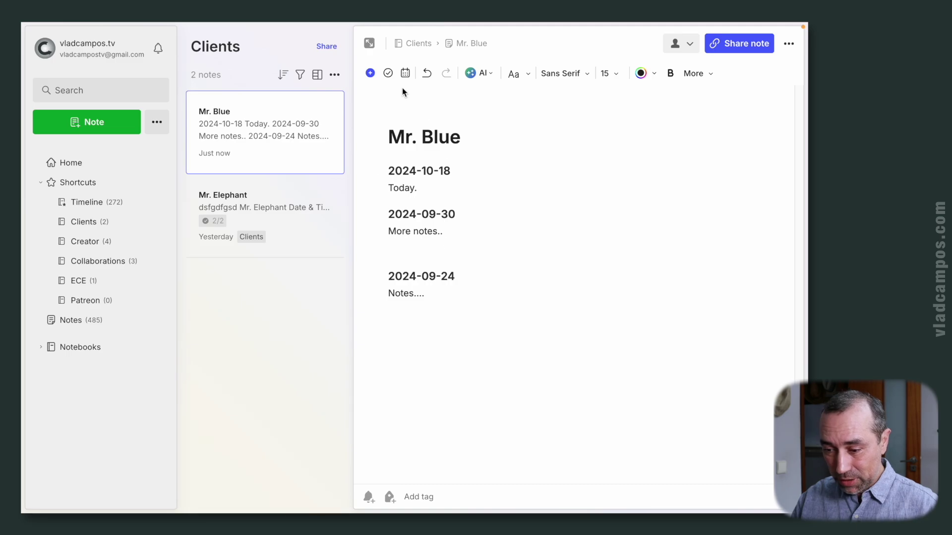
left_click(388, 74)
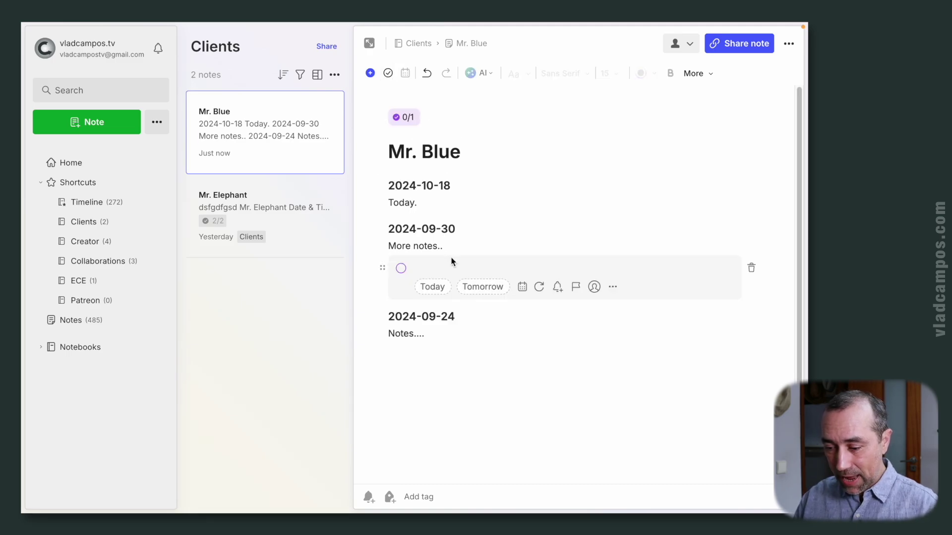
type("Co")
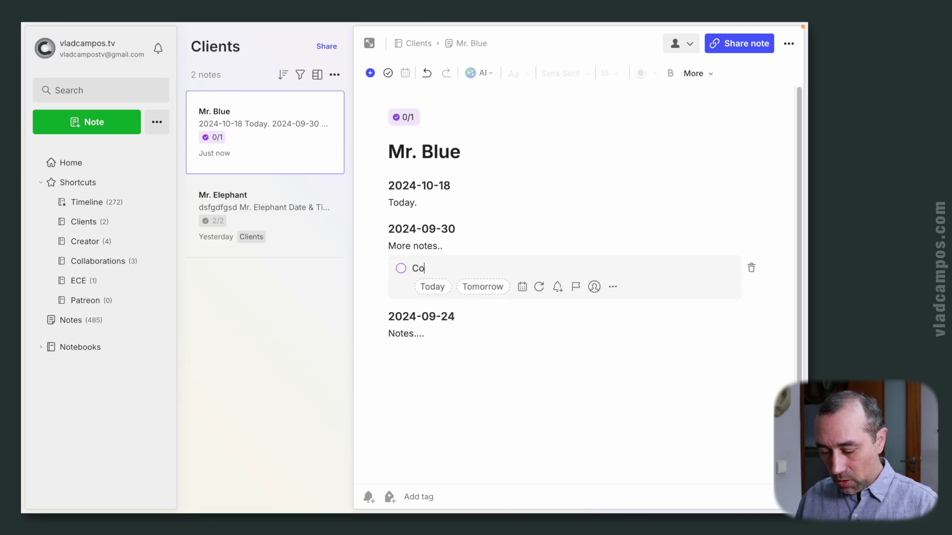
type("ntact him")
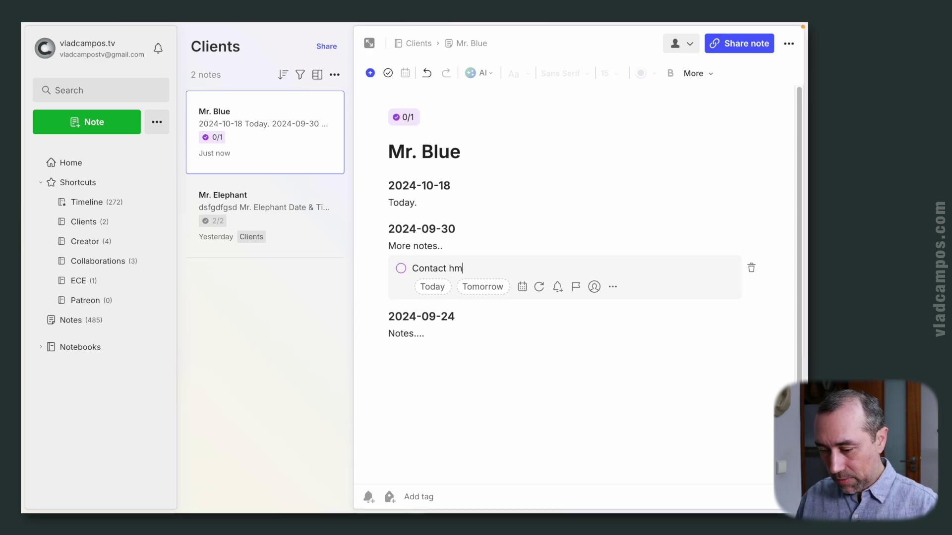
key("BackSpace")
key("BackSpace")
type("im.")
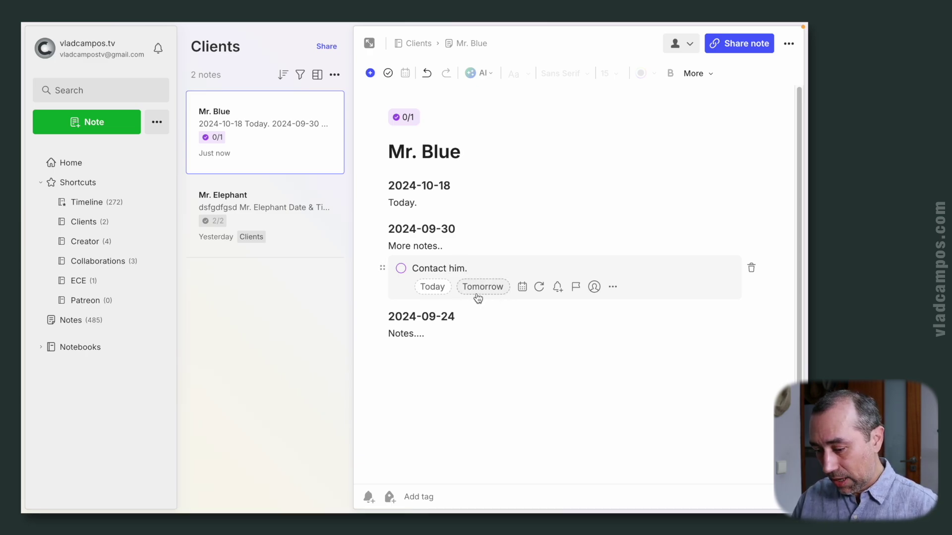
- Set the due date of the "Contact him." task to October 15, 2024, without recurrence
left_click(522, 288)
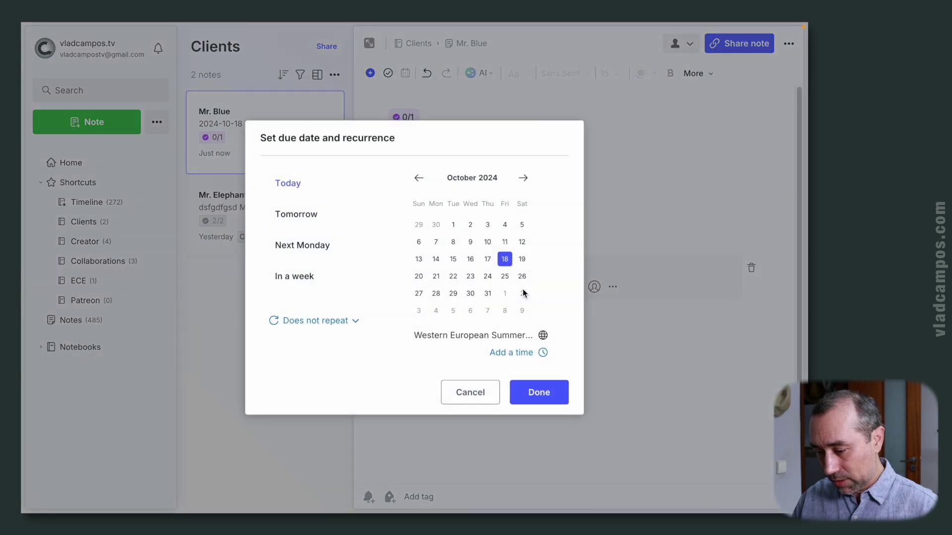
left_click(453, 259)
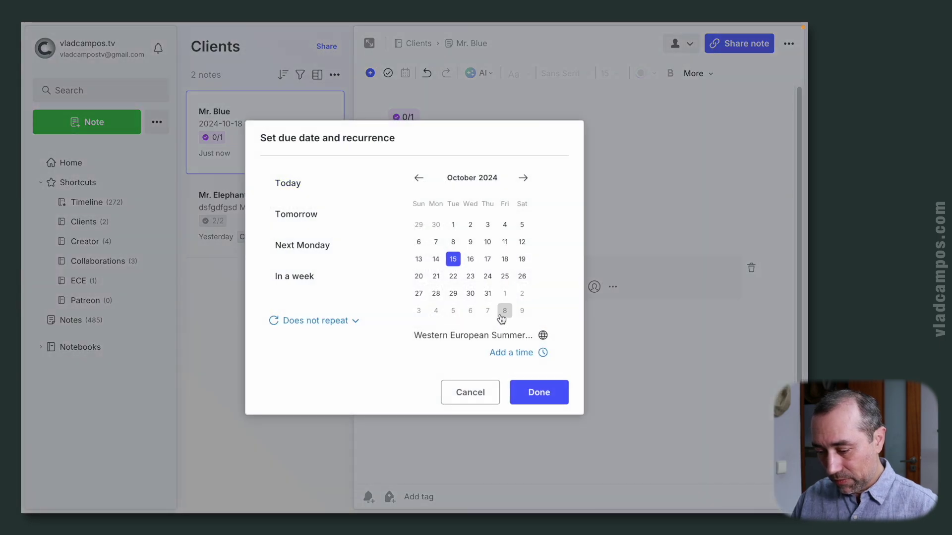
left_click(531, 391)
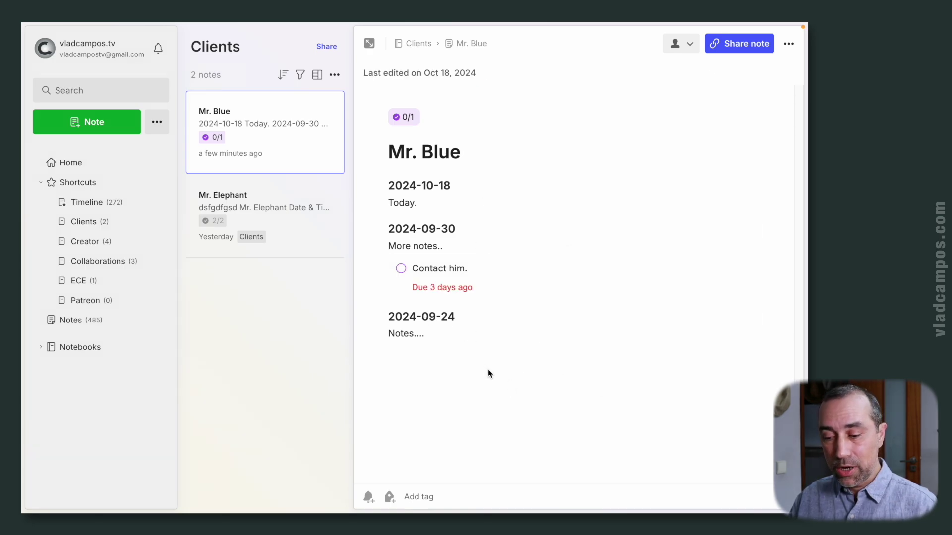
- Move the older client note with the completed tasks from Clients to Timeline, and check both notebooks
left_click(314, 244)
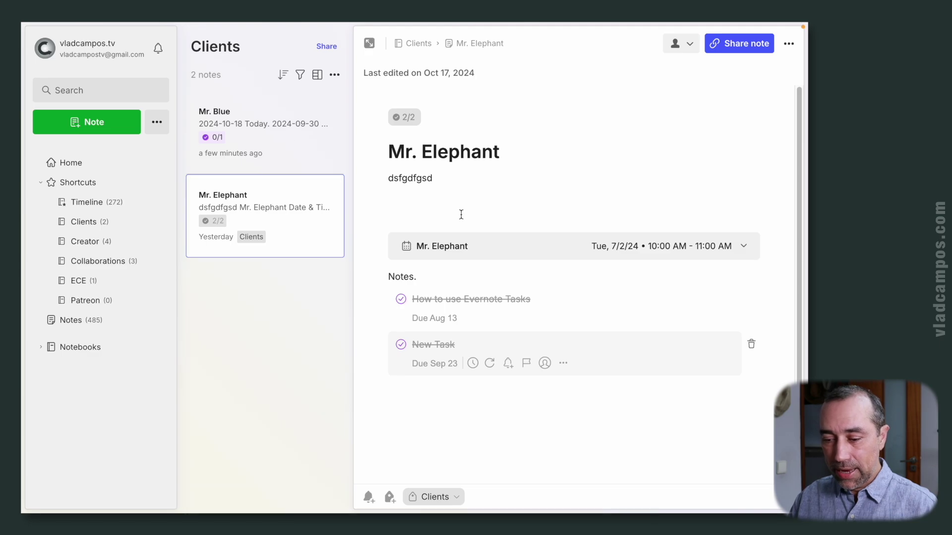
left_click_drag(249, 206, 151, 216)
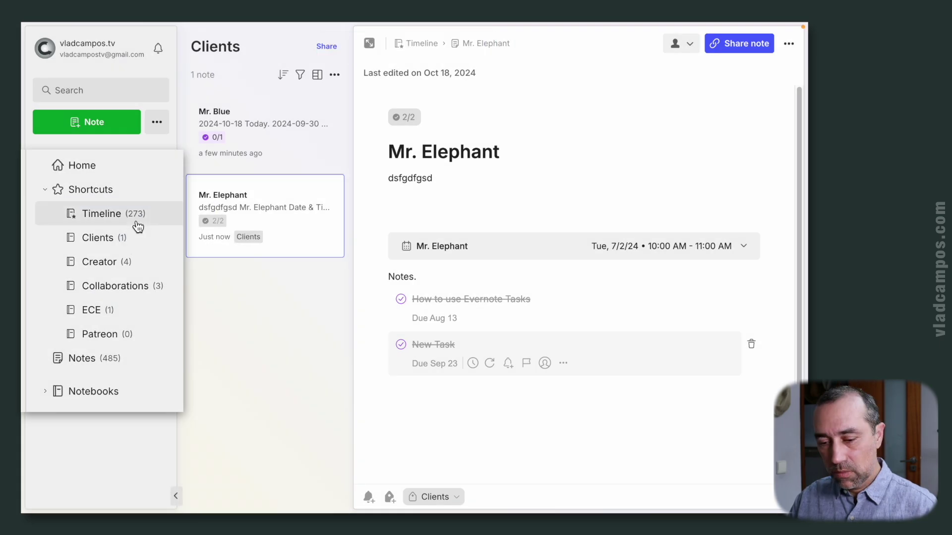
left_click(138, 226)
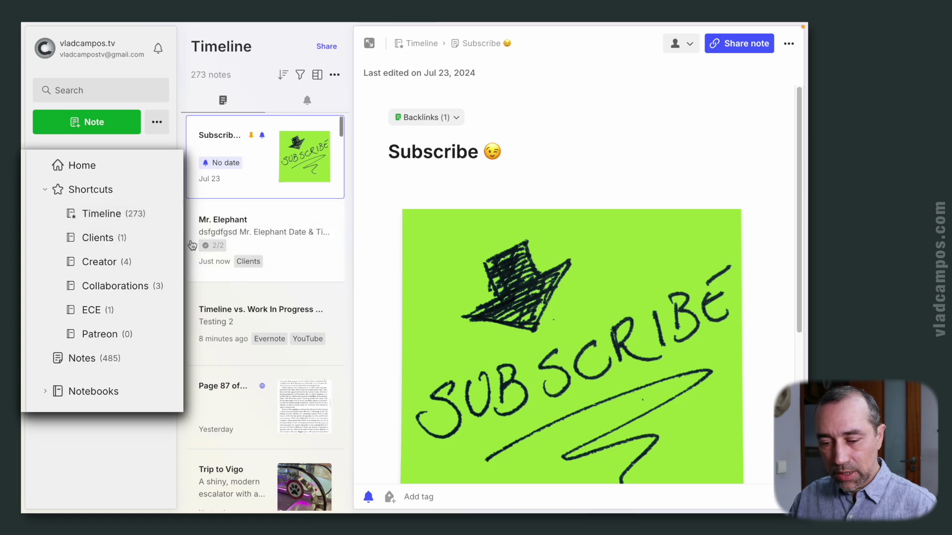
left_click(152, 246)
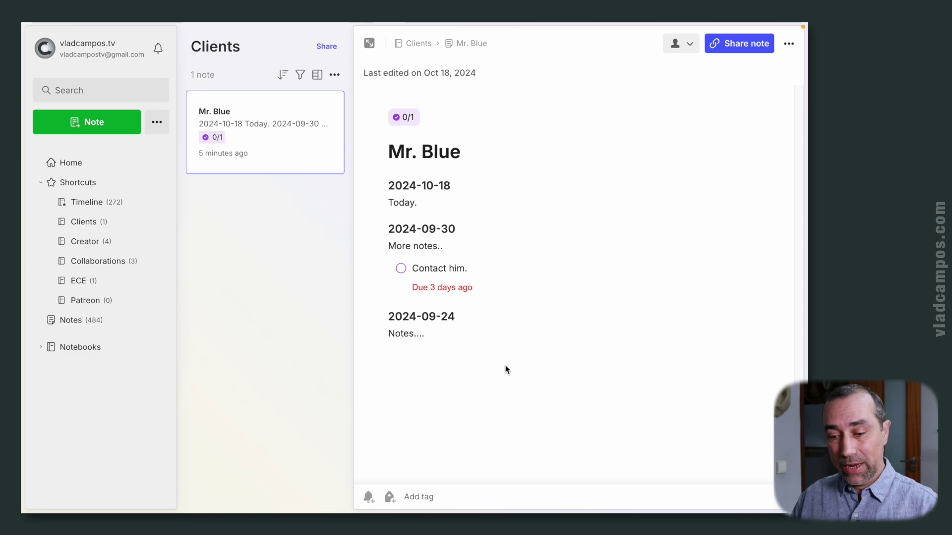
- Filter the Timeline notebook's notes by the Library tag
left_click(92, 207)
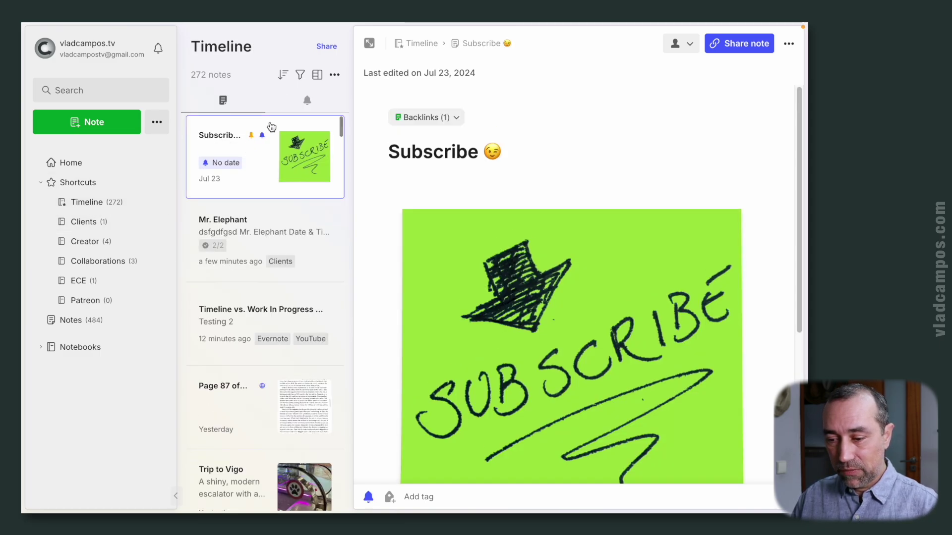
left_click(300, 74)
left_click(438, 169)
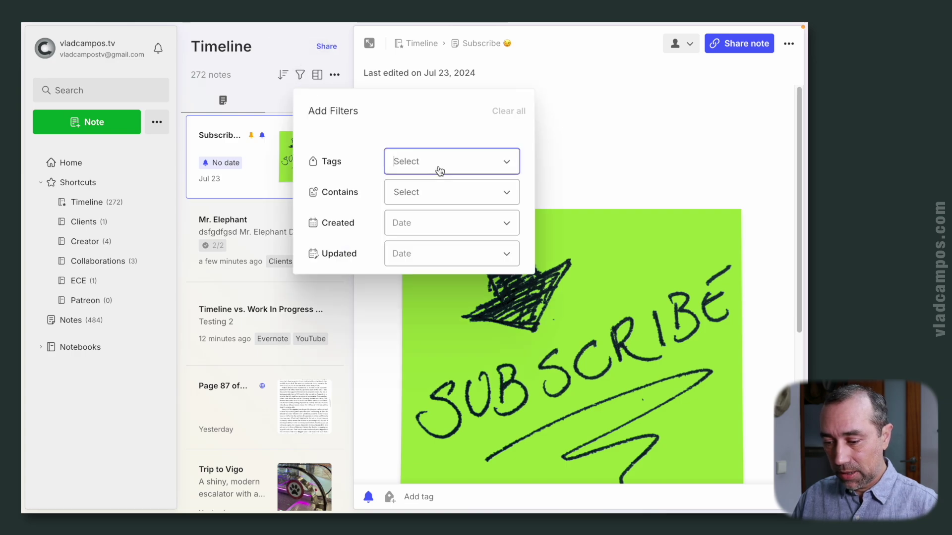
type("libr")
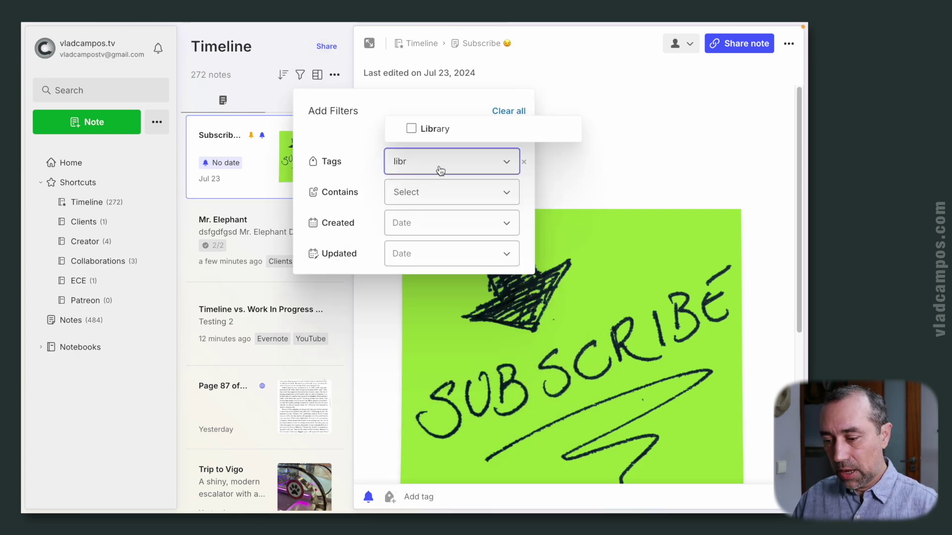
left_click(415, 129)
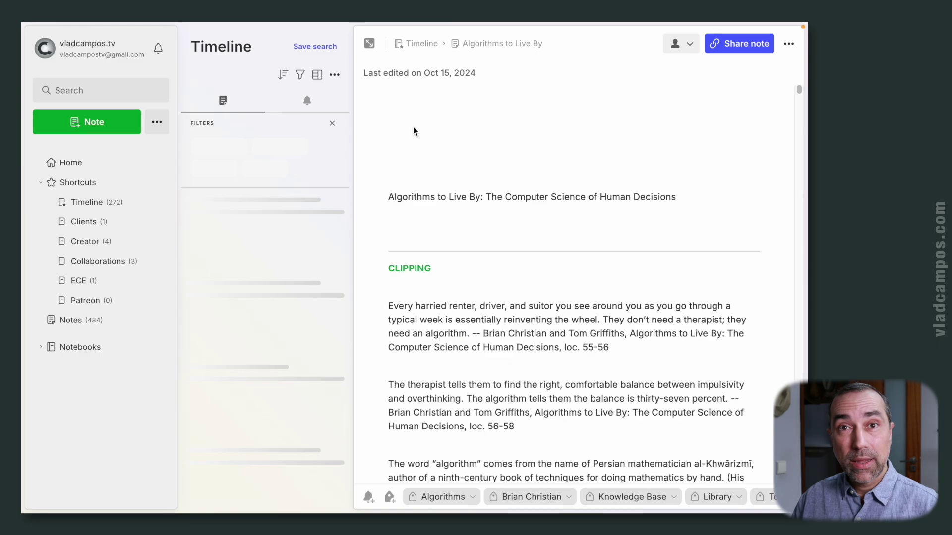
- Look through the Timeline notes tagged Library to see which books are stored there
scroll(296, 339, "down", 10)
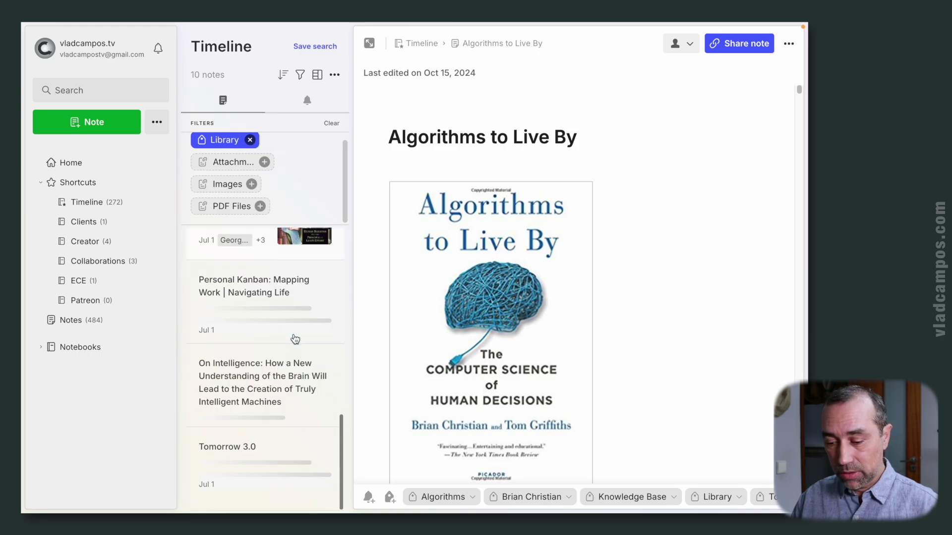
scroll(296, 339, "up", 10)
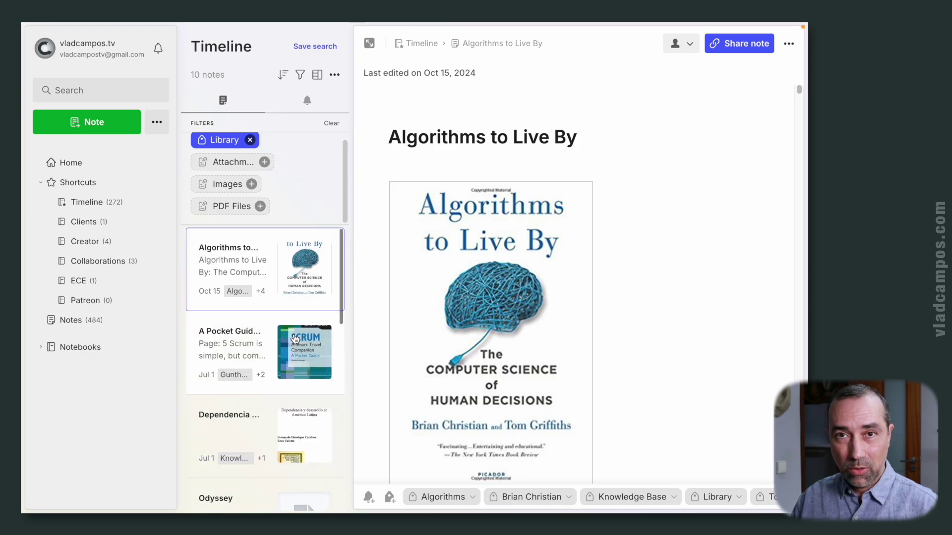
scroll(295, 339, "down", 8)
scroll(295, 339, "up", 8)
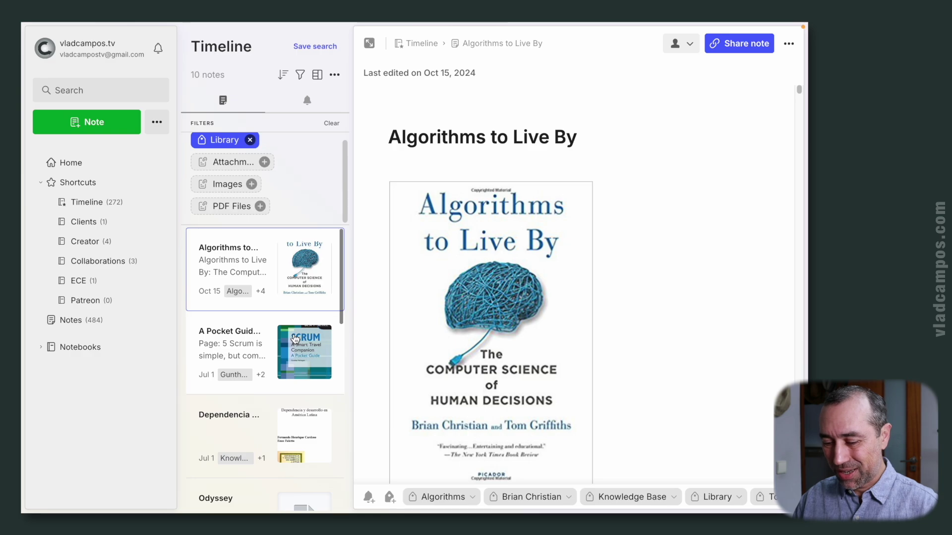
scroll(296, 339, "down", 10)
scroll(295, 339, "up", 5)
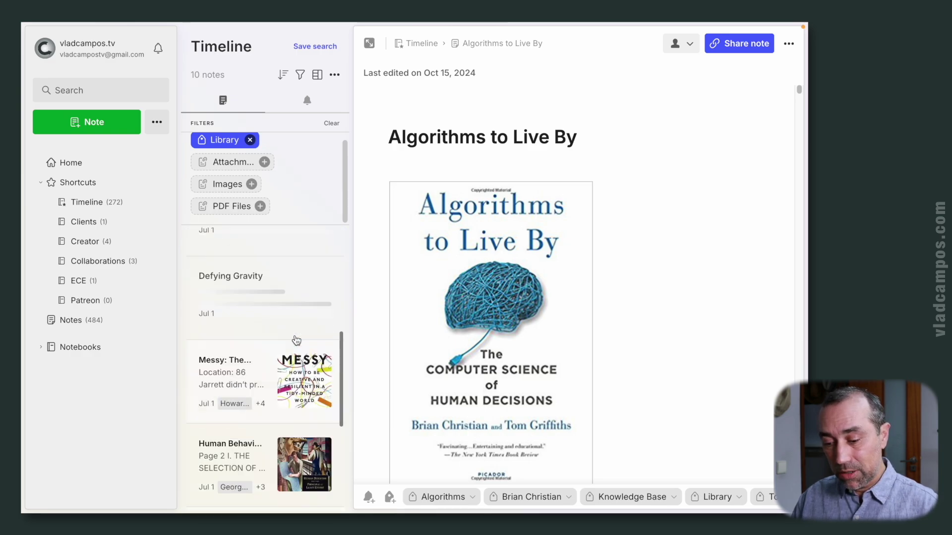
scroll(297, 340, "down", 4)
scroll(296, 340, "up", 8)
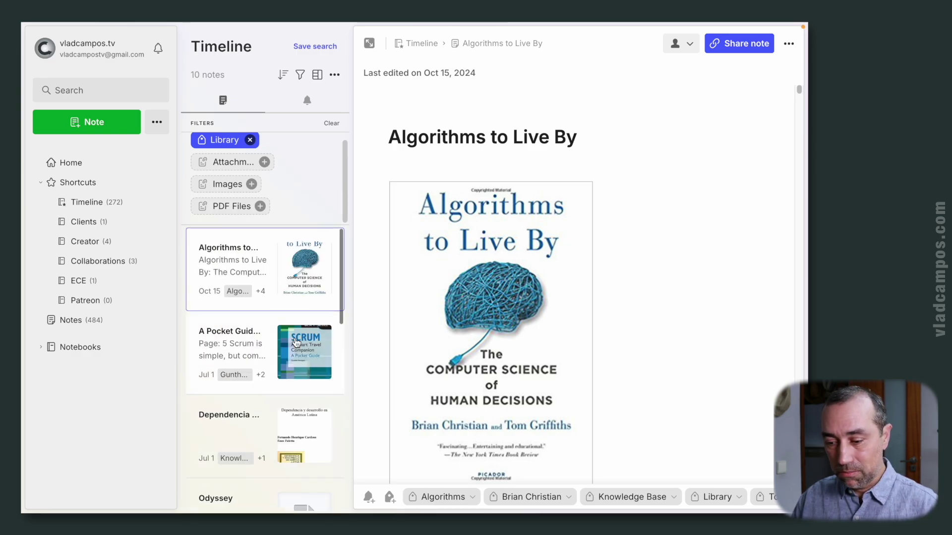
scroll(296, 342, "down", 8)
scroll(297, 342, "up", 5)
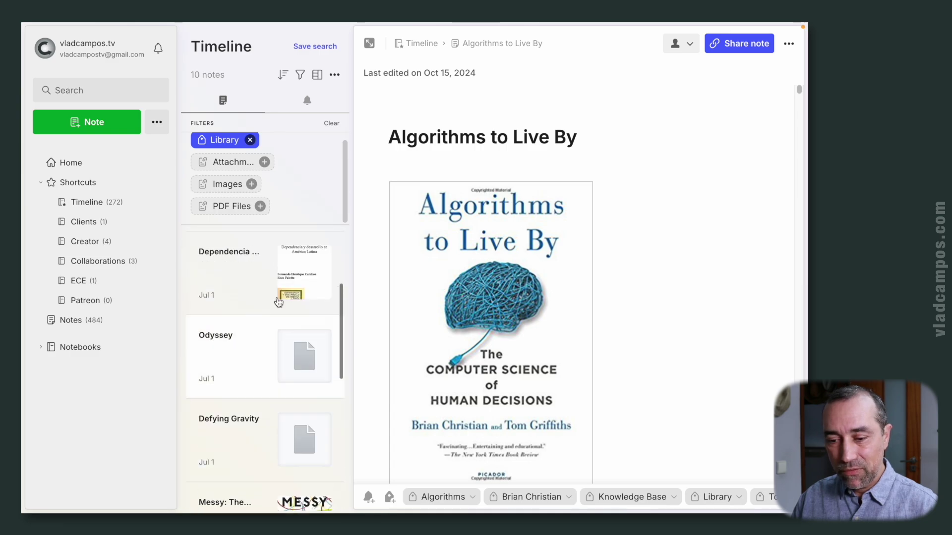
- Search all notebooks for "Scrum" with the Library tag filter, and clear the filter and the search
left_click(113, 90)
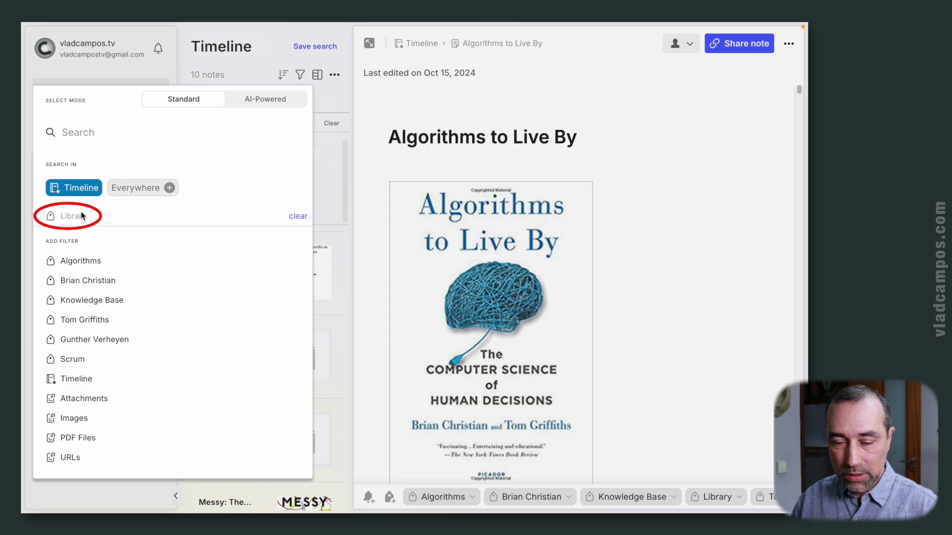
left_click(68, 138)
type("Scrum")
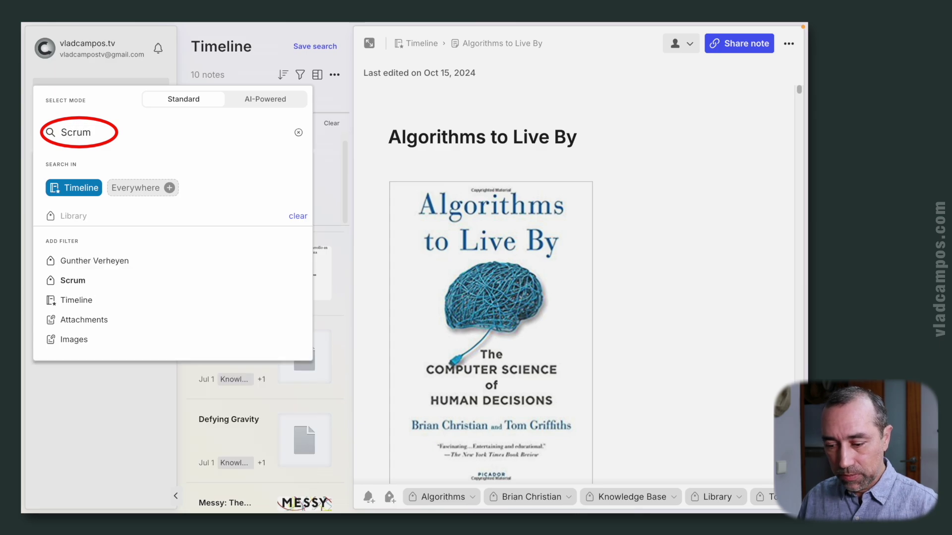
key("Return")
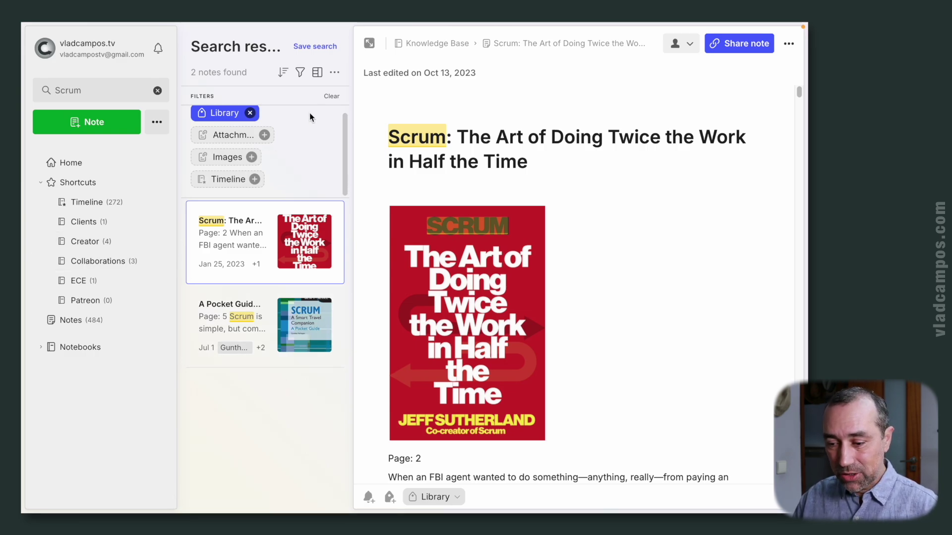
left_click(330, 96)
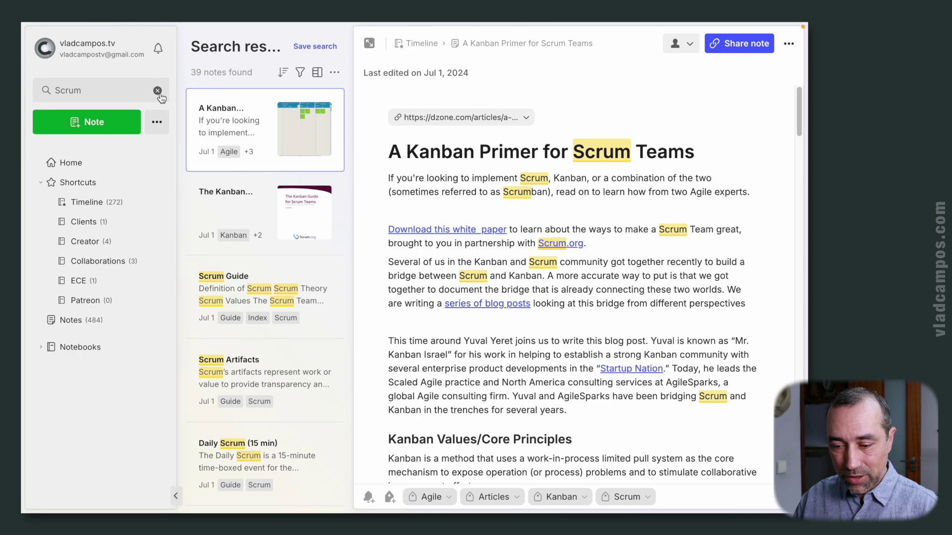
left_click(157, 91)
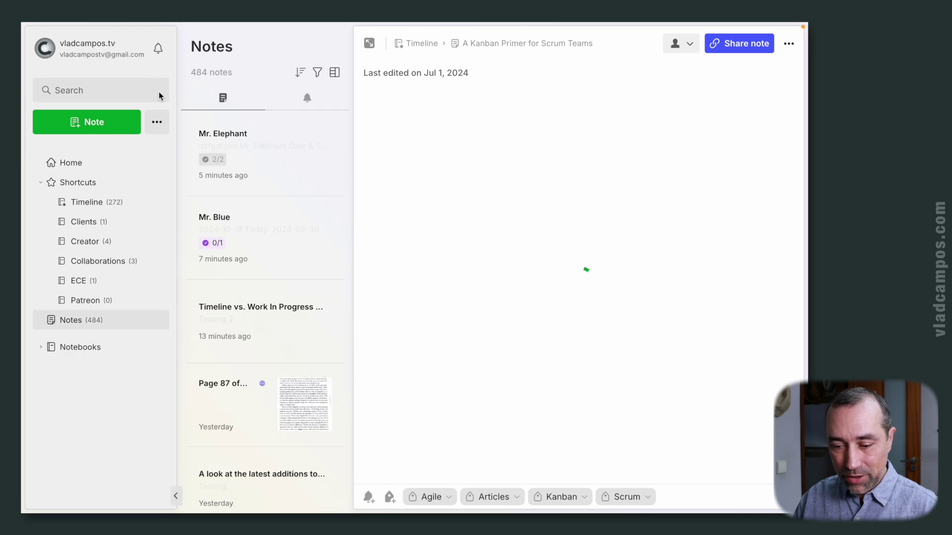
- Filter the Timeline notebook's notes by the Clients tag
left_click(87, 202)
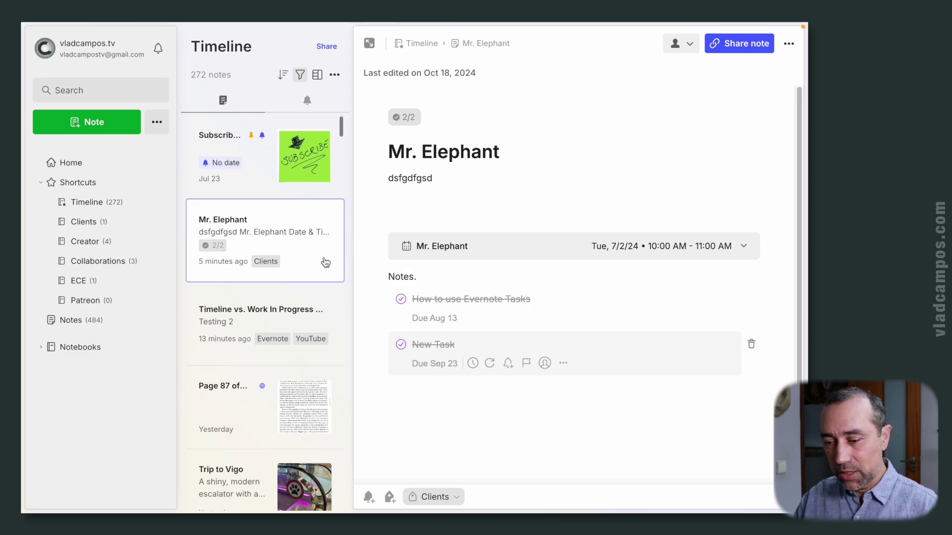
left_click(299, 76)
left_click(419, 164)
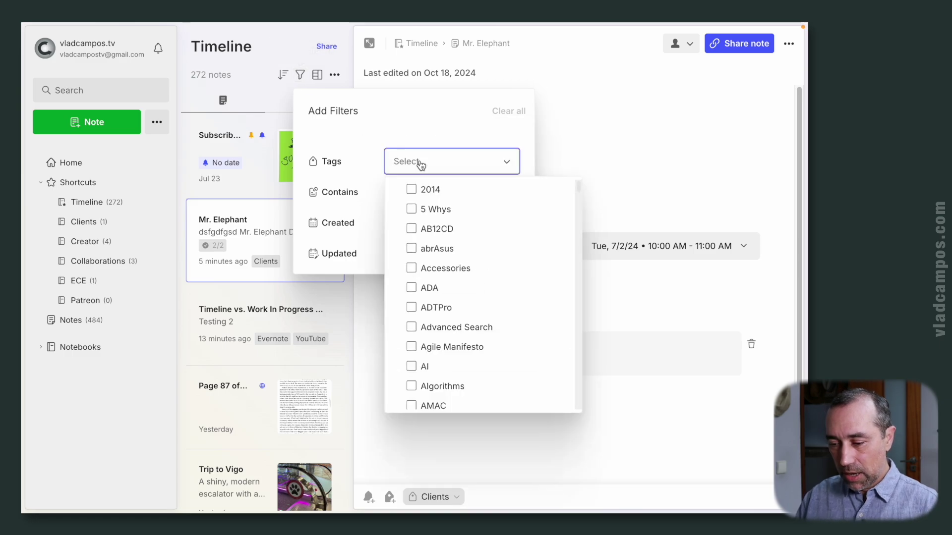
type("clie")
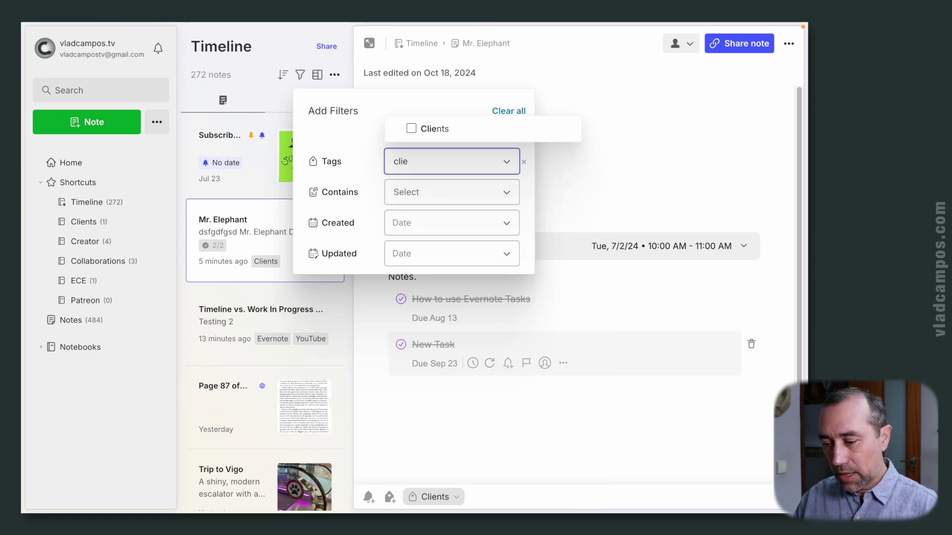
left_click(411, 129)
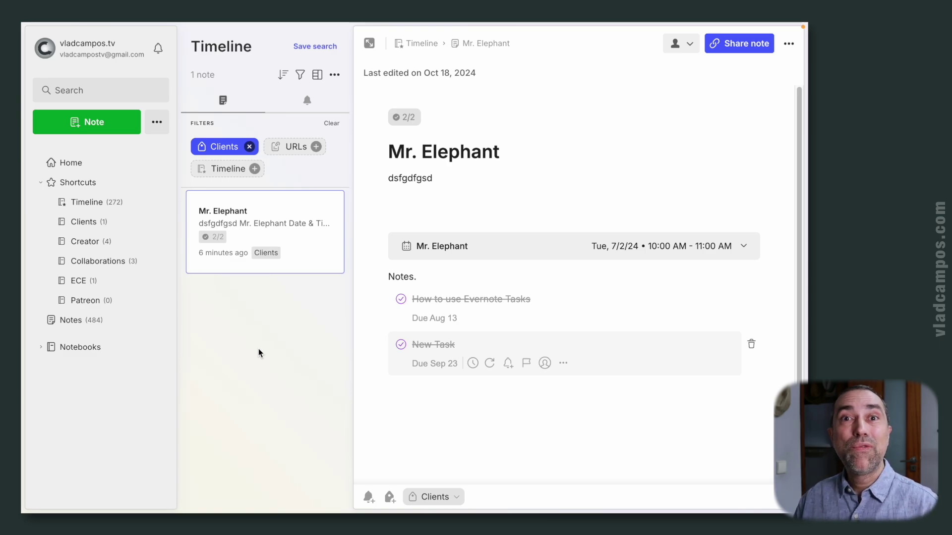
- Move the client note tagged Clients from Timeline back to the Clients notebook
left_click(92, 91)
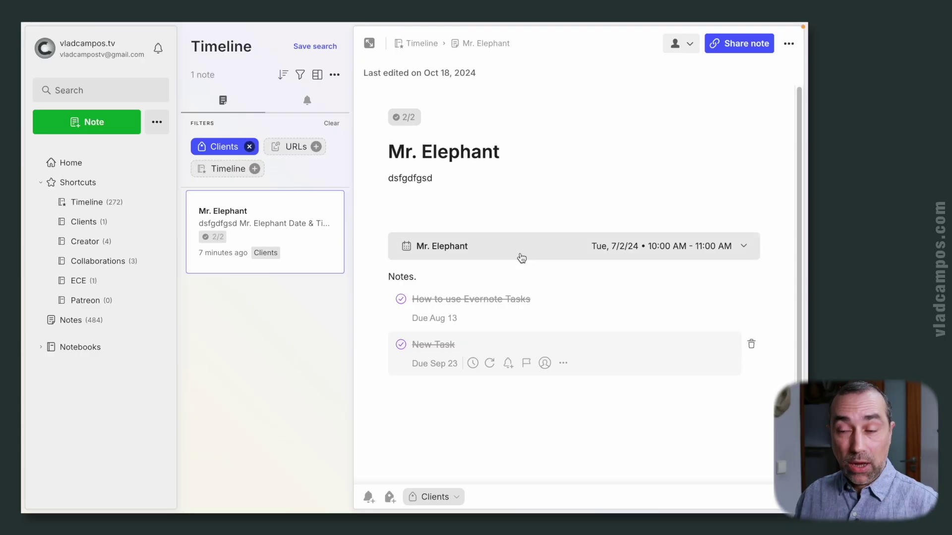
left_click_drag(281, 224, 93, 224)
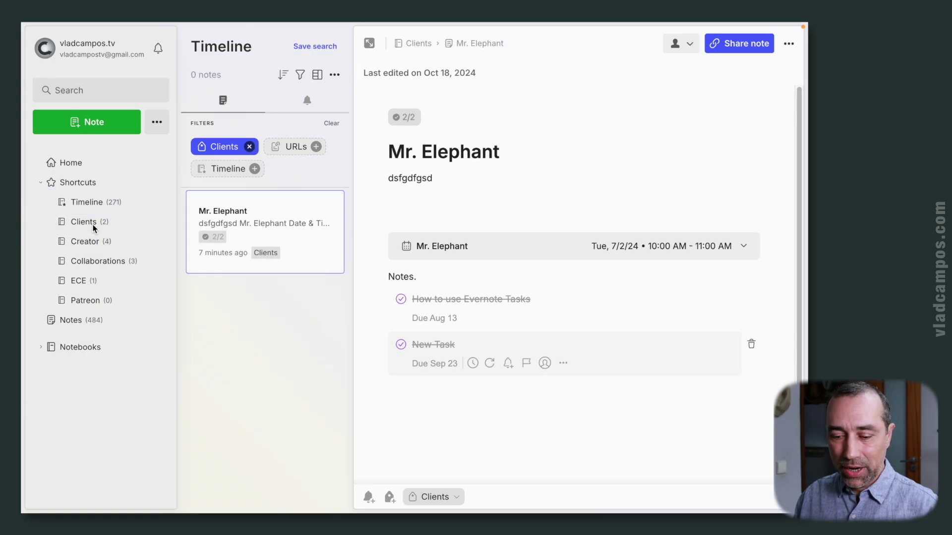
- Open the client note with dated entries in the Clients notebook and append two periods to "Today." under 2024-10-18
left_click(93, 228)
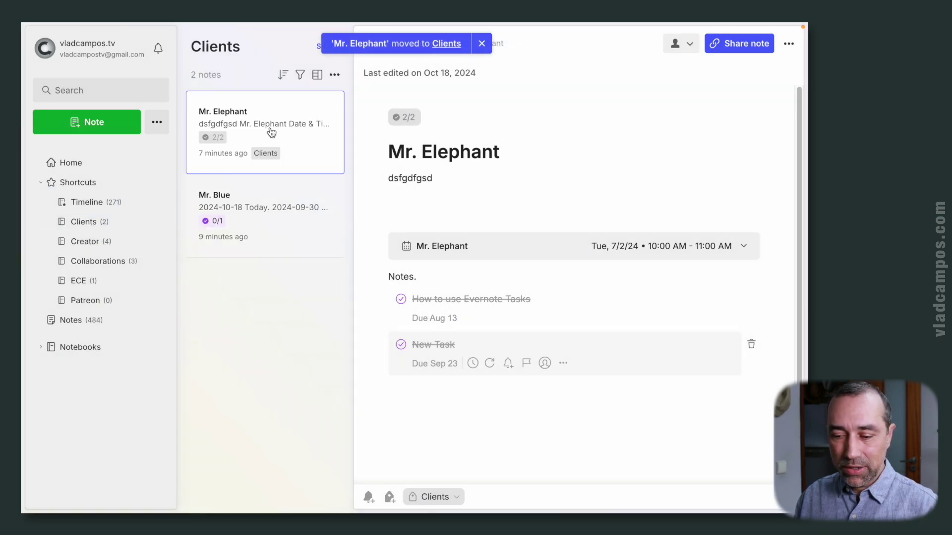
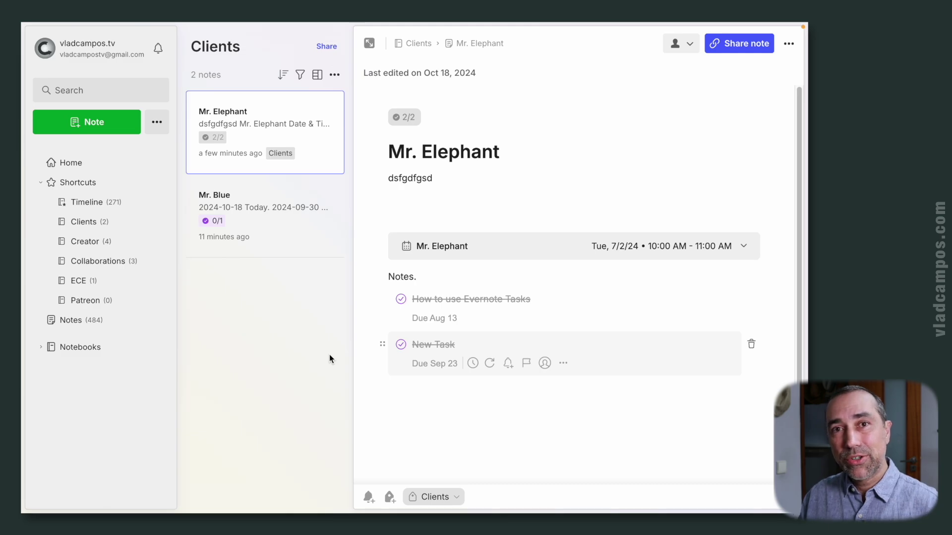
left_click(280, 240)
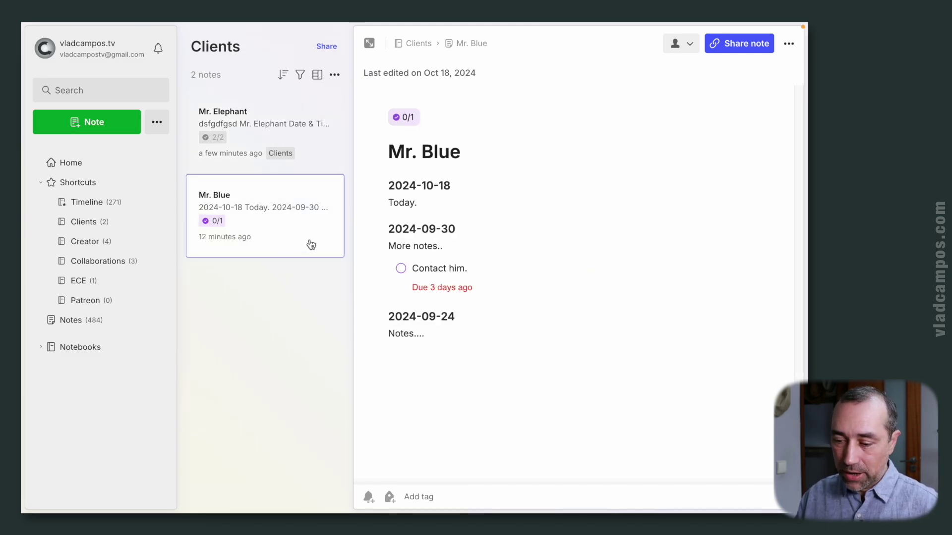
left_click(431, 202)
type("..")
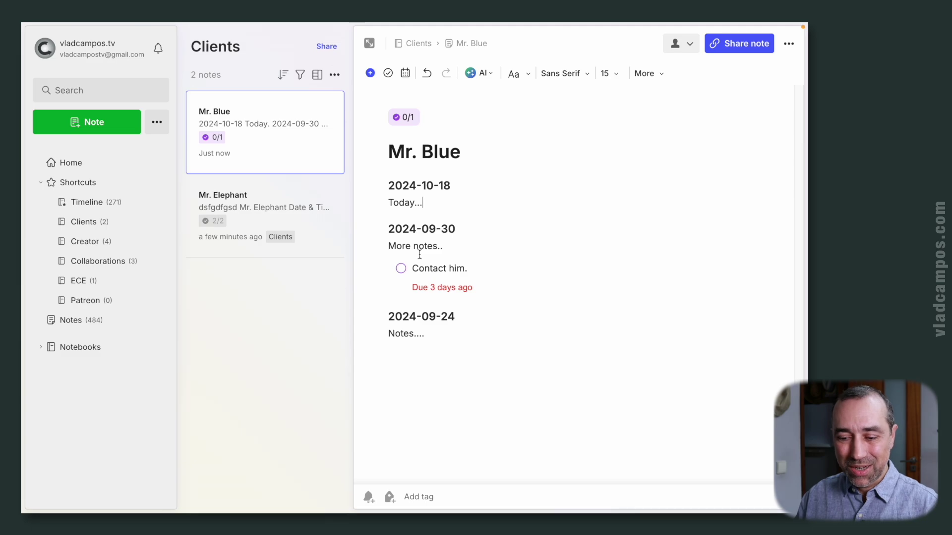
- Open the Timeline notebook and check the sorting options for its notes
left_click(109, 202)
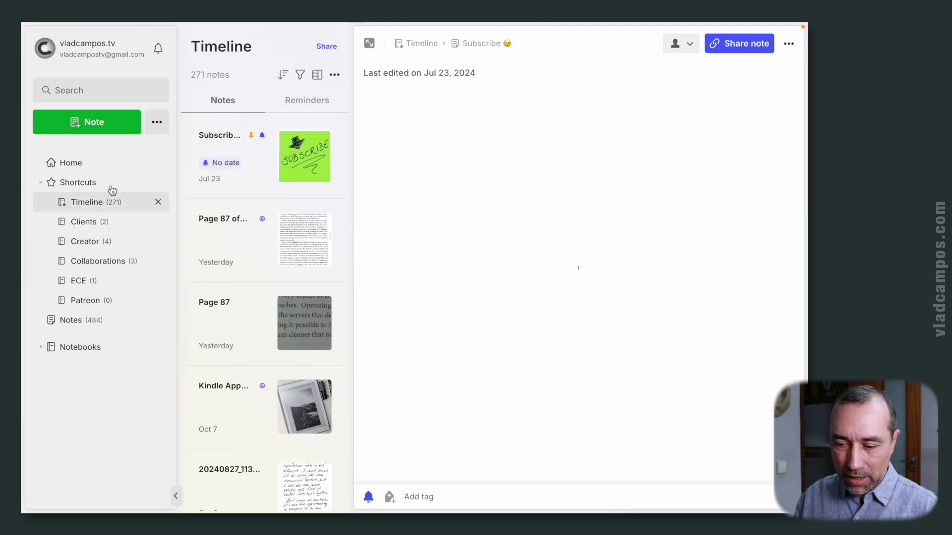
left_click(283, 75)
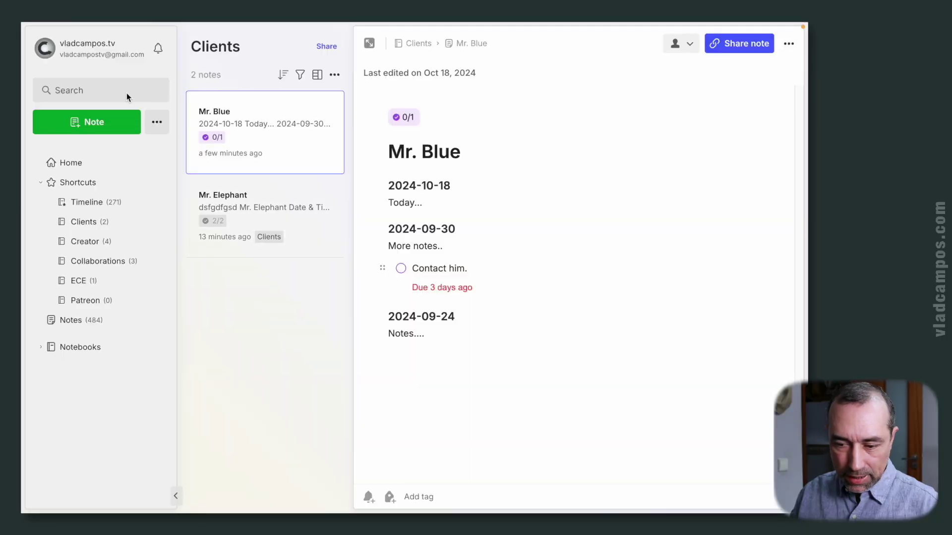
- Turn off note counts in the sidebar preferences and close the settings
left_click(105, 57)
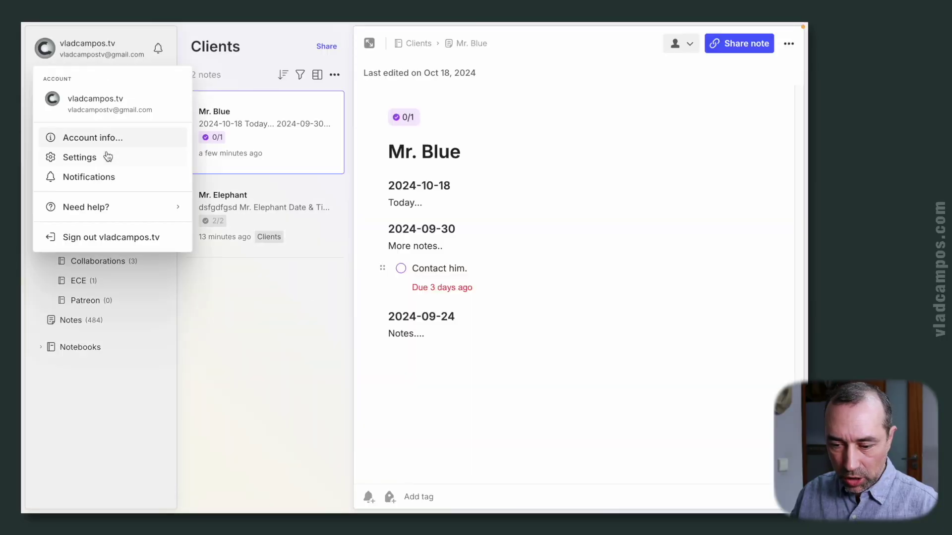
left_click(107, 158)
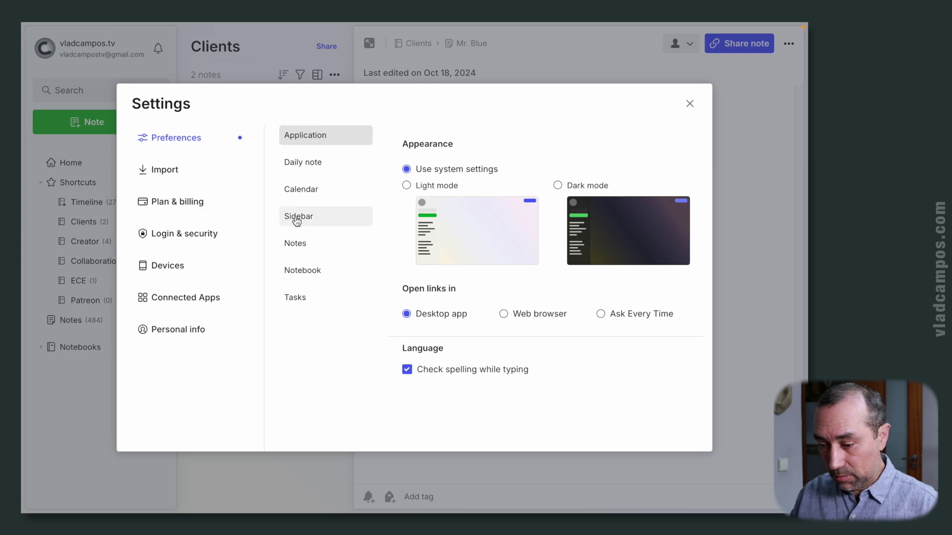
left_click(295, 215)
left_click(411, 137)
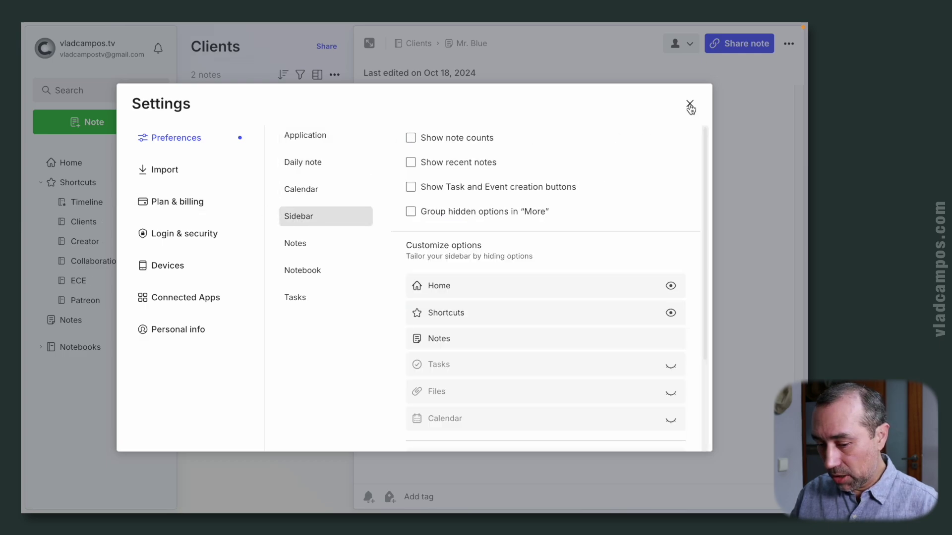
left_click(689, 104)
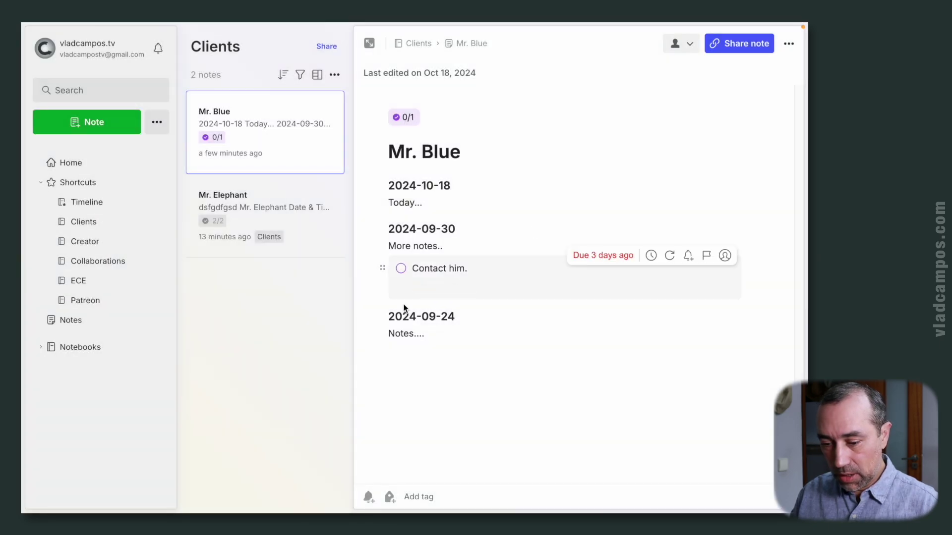
- Review the calendar and My Tasks widgets on Home, and open the note linked to the "Contact him." task
left_click(92, 168)
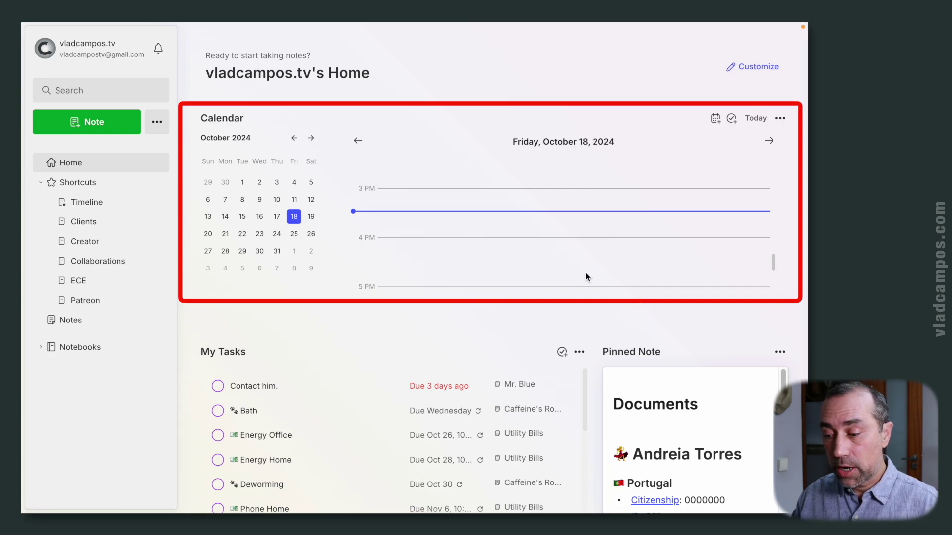
scroll(584, 268, "up", 2)
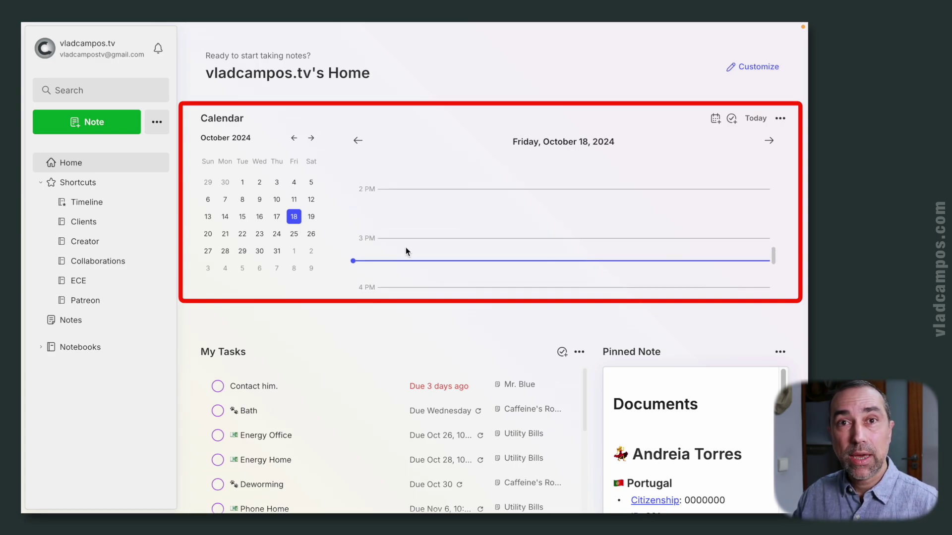
scroll(405, 248, "down", 2)
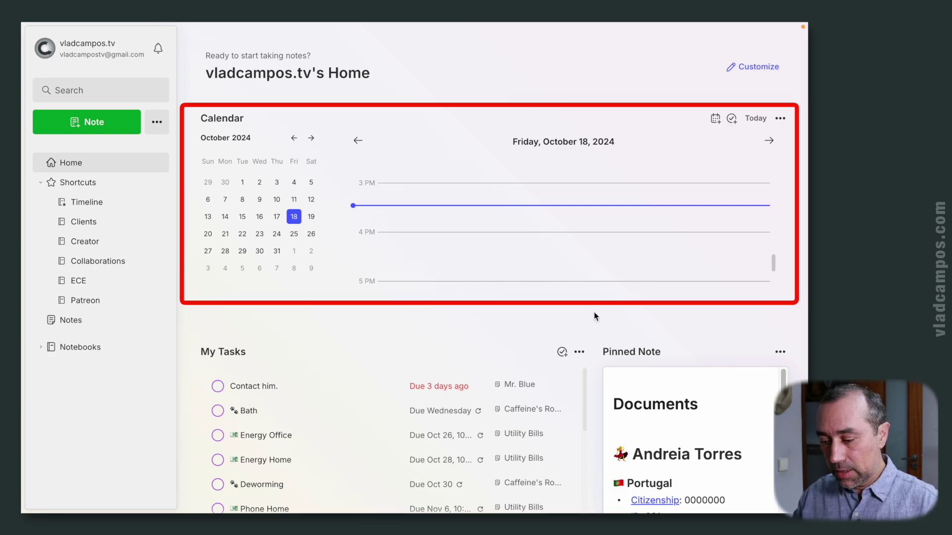
scroll(594, 312, "down", 2)
scroll(596, 403, "down", 3)
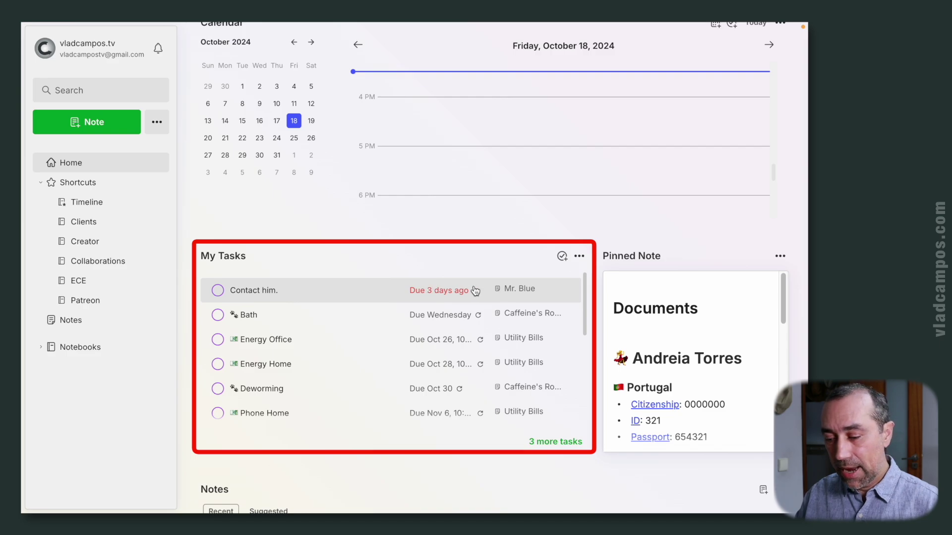
left_click(518, 293)
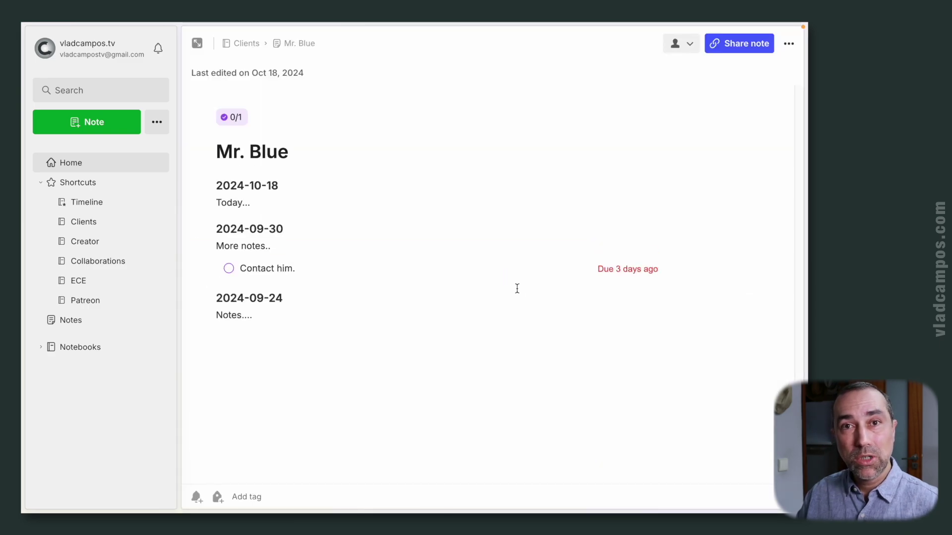
- Customize Home by setting the My Tasks widget to the smallest size, and save the layout
left_click(81, 165)
left_click(753, 67)
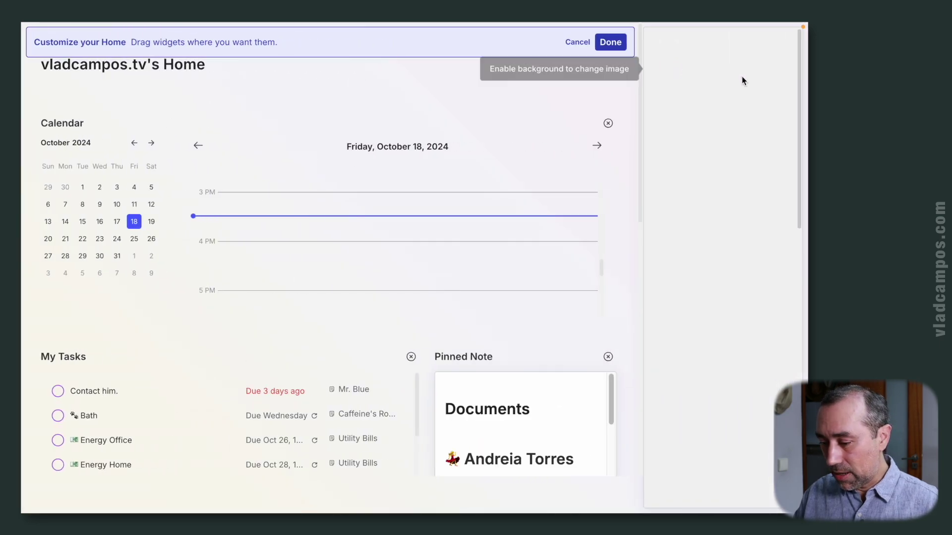
scroll(314, 410, "down", 3)
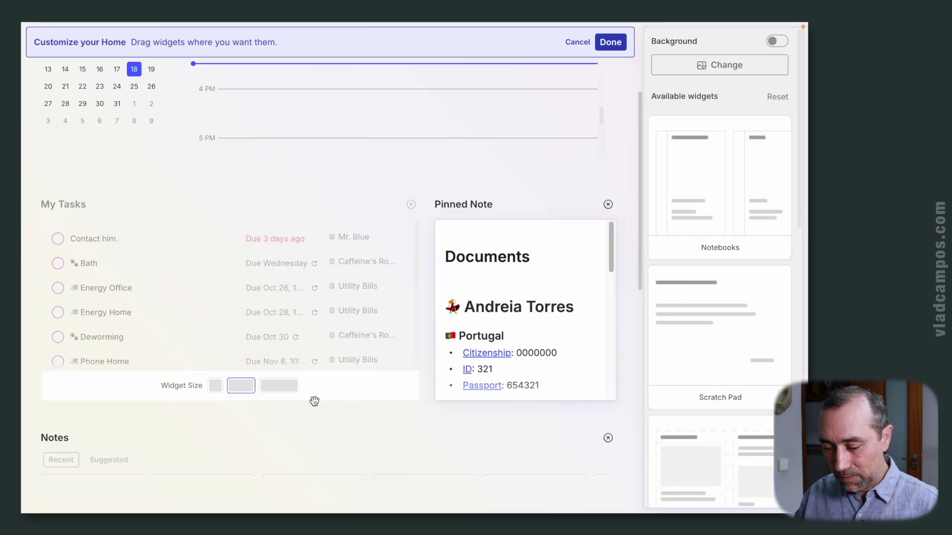
left_click(214, 386)
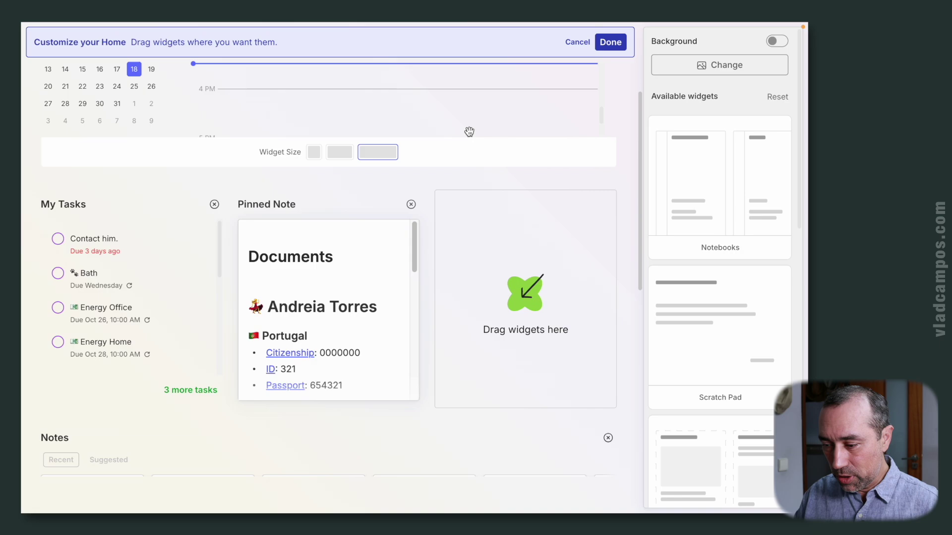
left_click(612, 43)
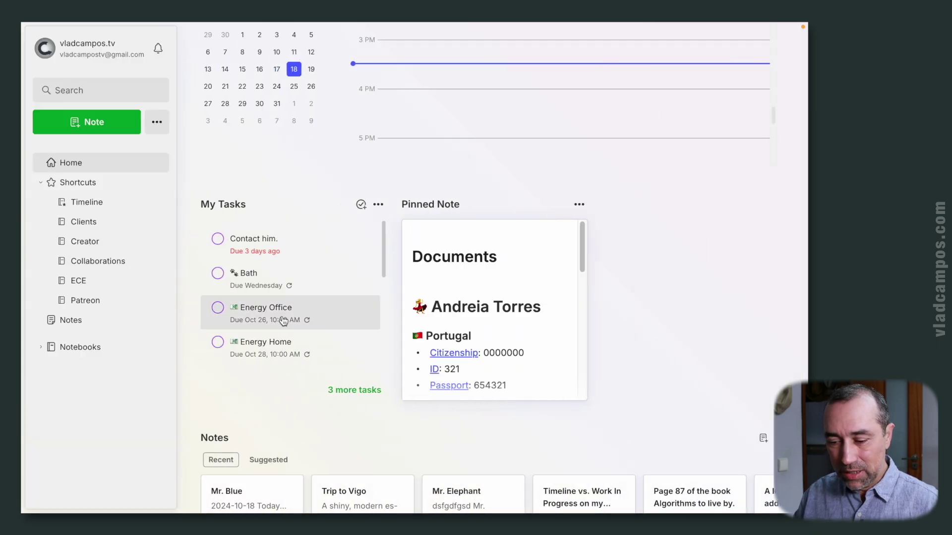
- Open the details of the "Contact him." task in My Tasks and go to its note
left_click(260, 239)
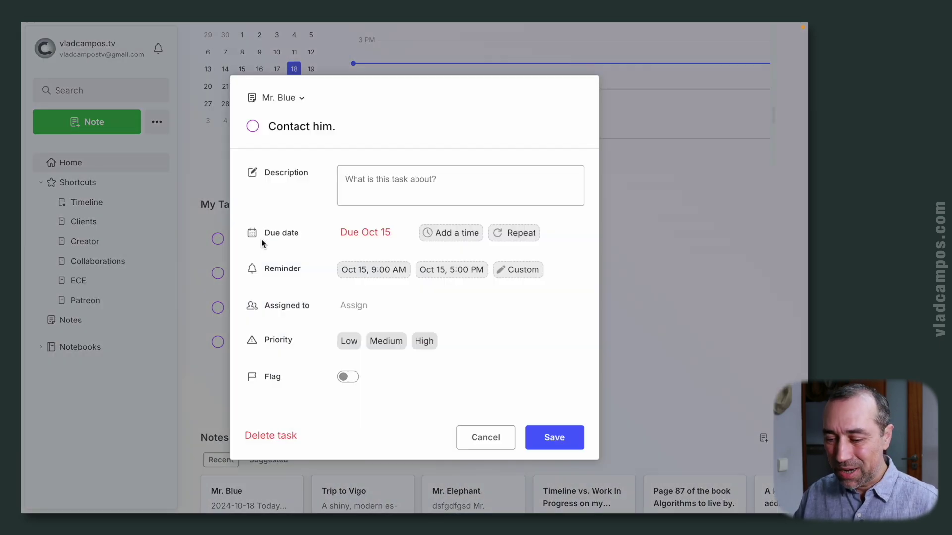
left_click(278, 97)
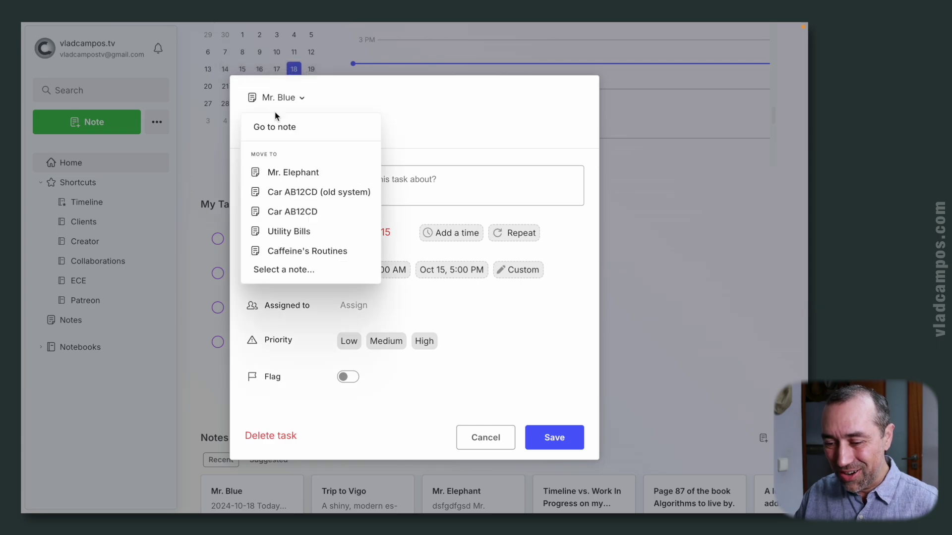
left_click(275, 128)
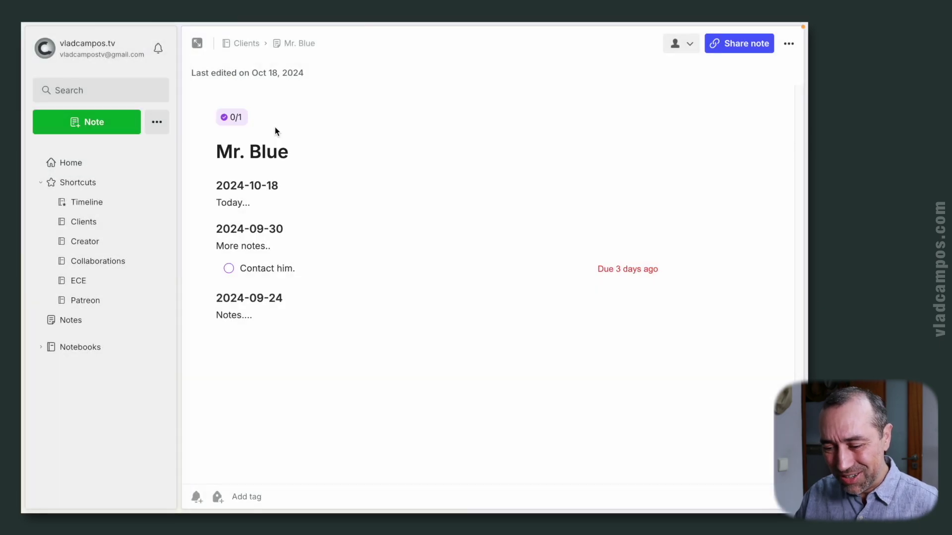
- Customize Home by setting the My Tasks widget to the medium size, and save the layout
left_click(114, 167)
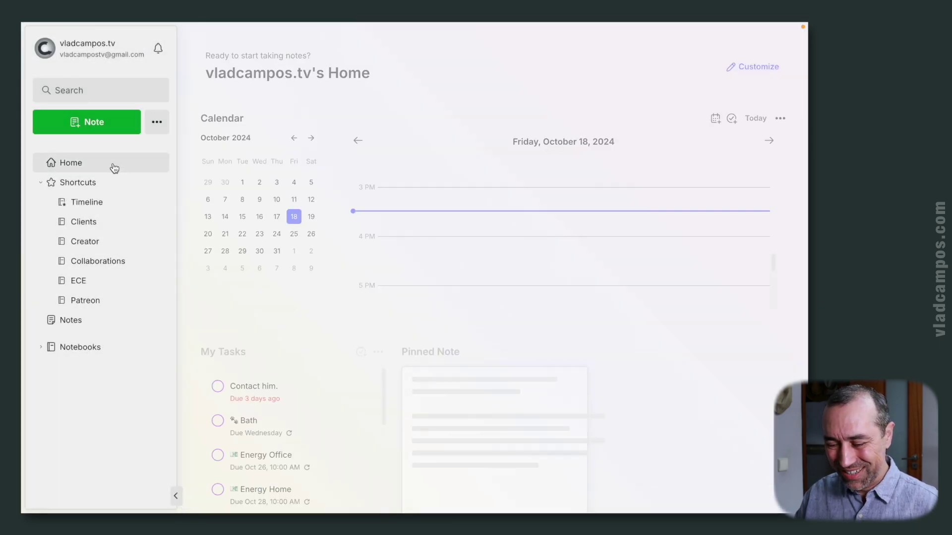
left_click(736, 69)
scroll(193, 427, "down", 3)
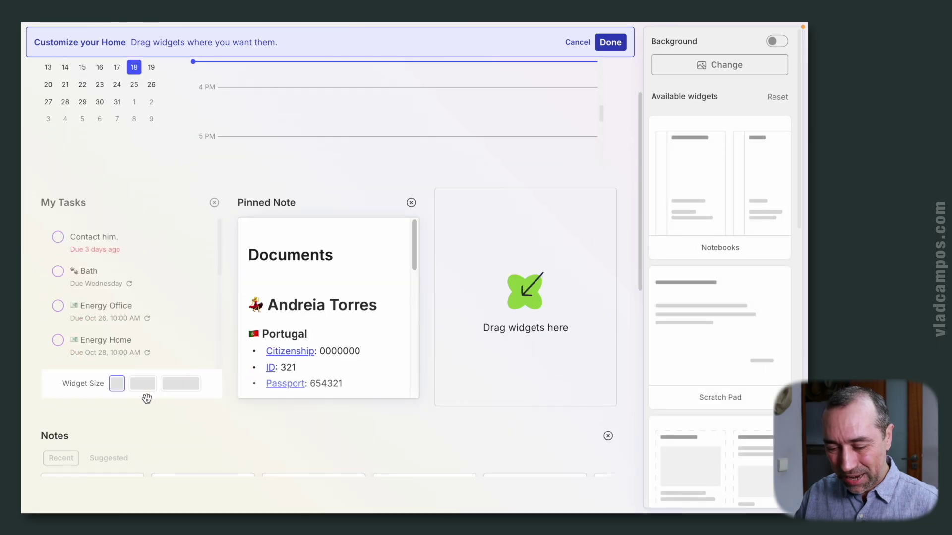
left_click(143, 385)
left_click(610, 42)
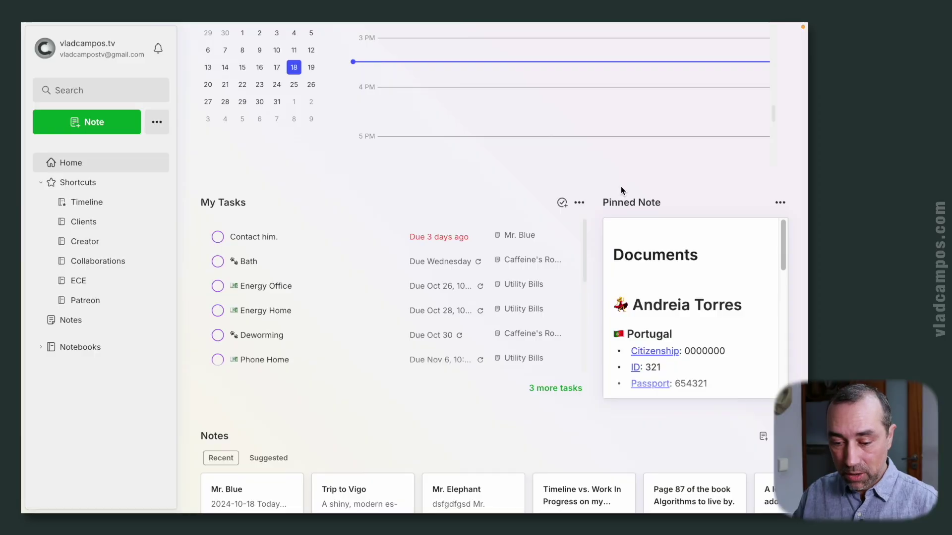
- Add the Documents note from the Family notebook to the shortcuts, directly below Timeline
left_click(87, 348)
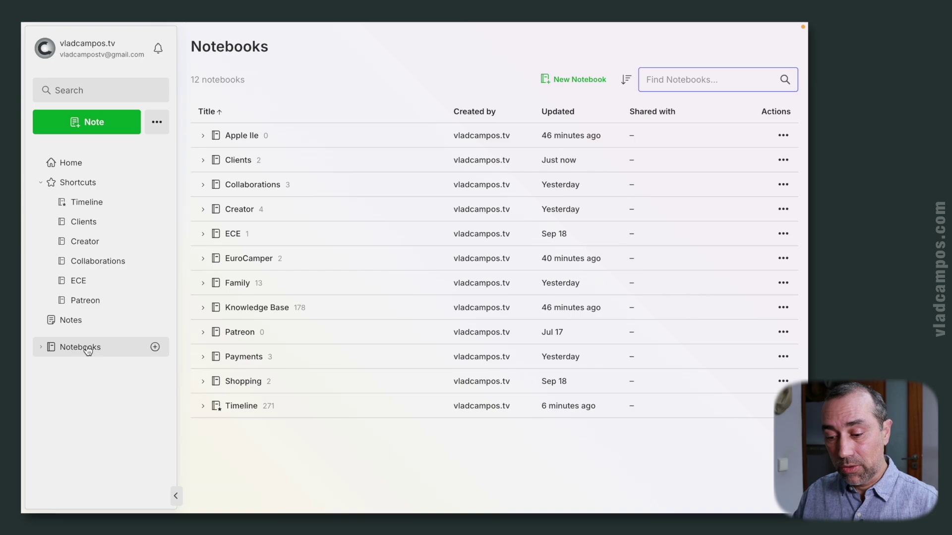
left_click(204, 284)
scroll(418, 395, "down", 1)
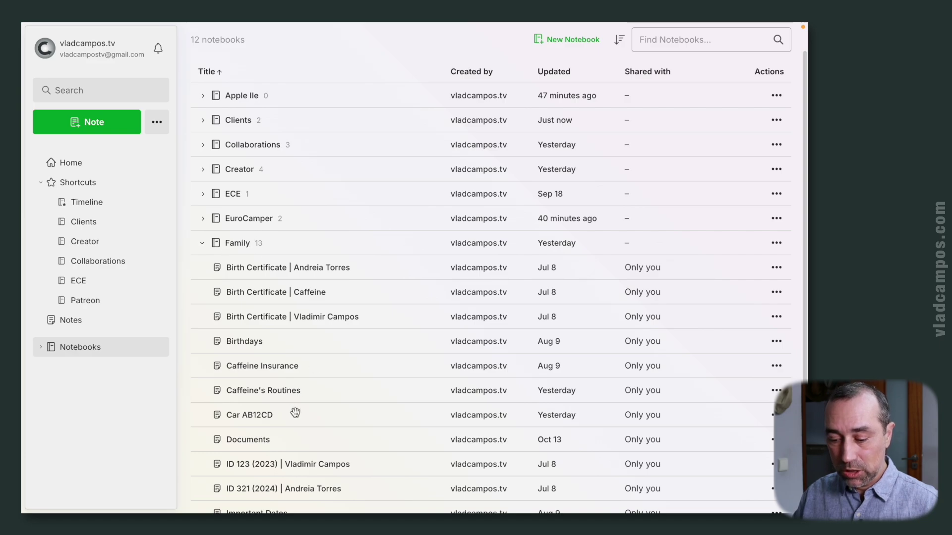
left_click_drag(258, 443, 95, 217)
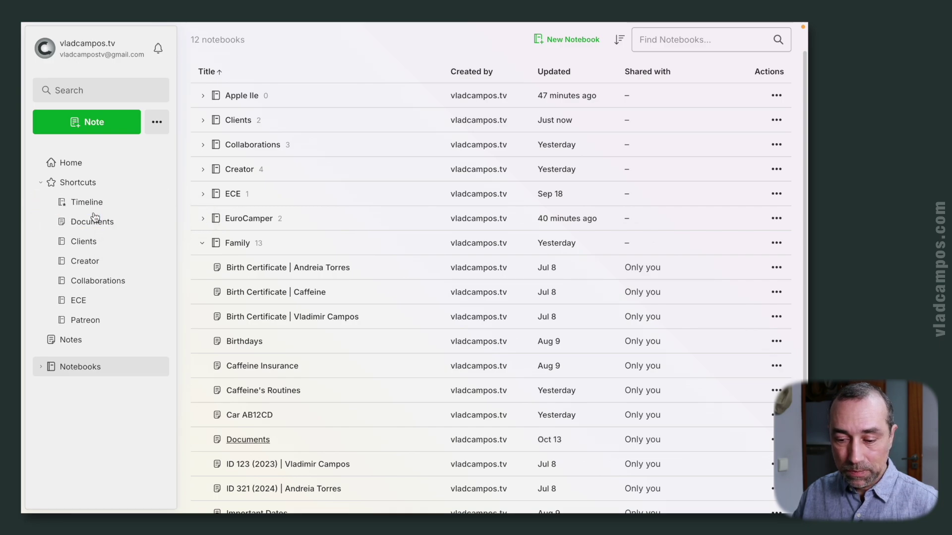
- Open the Documents note from the shortcuts and select the first person's Portuguese citizenship number
left_click(97, 223)
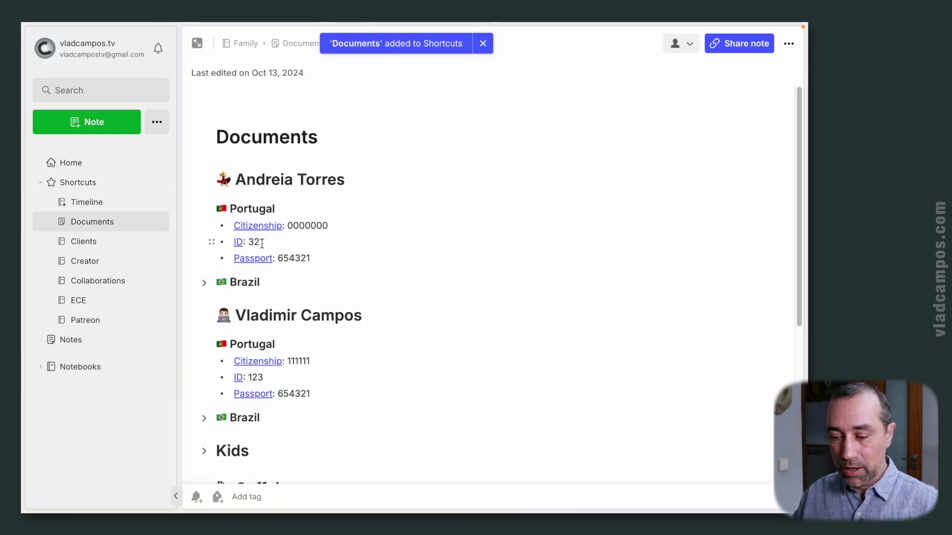
double_click(310, 227)
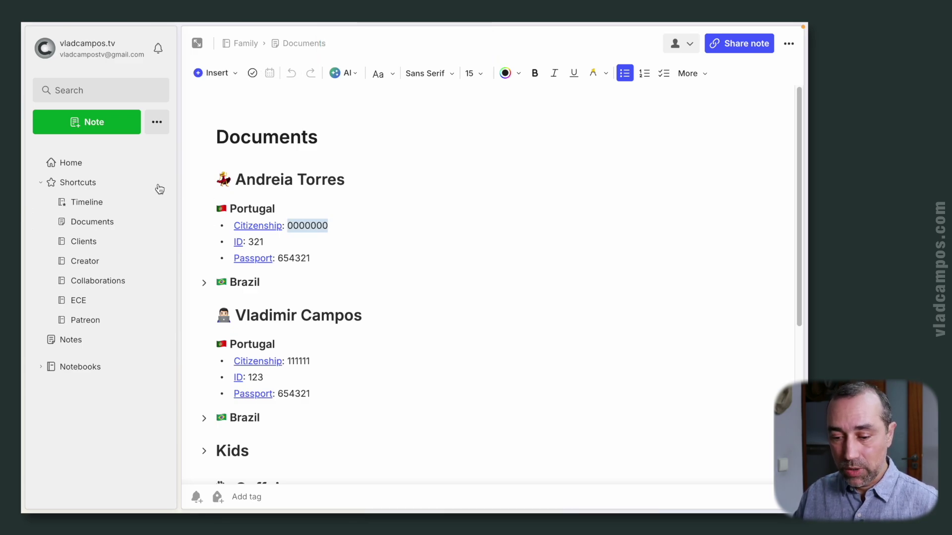
- Go back to Home and browse the cards of recent notes in the Notes widget
left_click(99, 164)
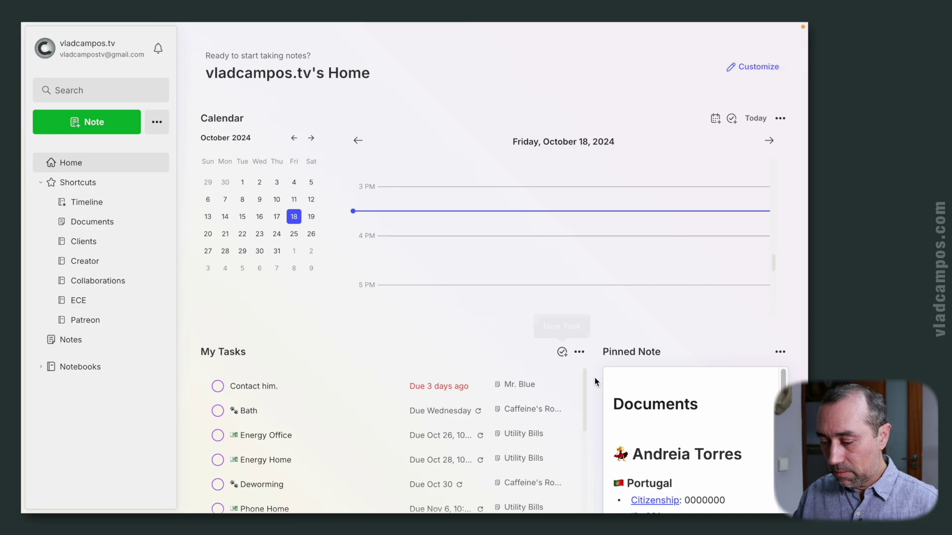
scroll(593, 376, "down", 5)
scroll(596, 381, "down", 3)
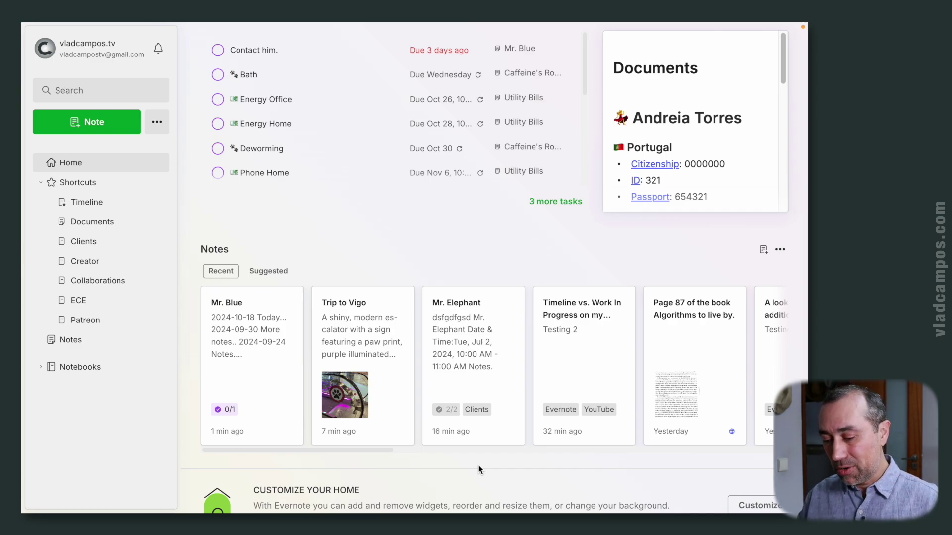
left_click_drag(380, 451, 613, 464)
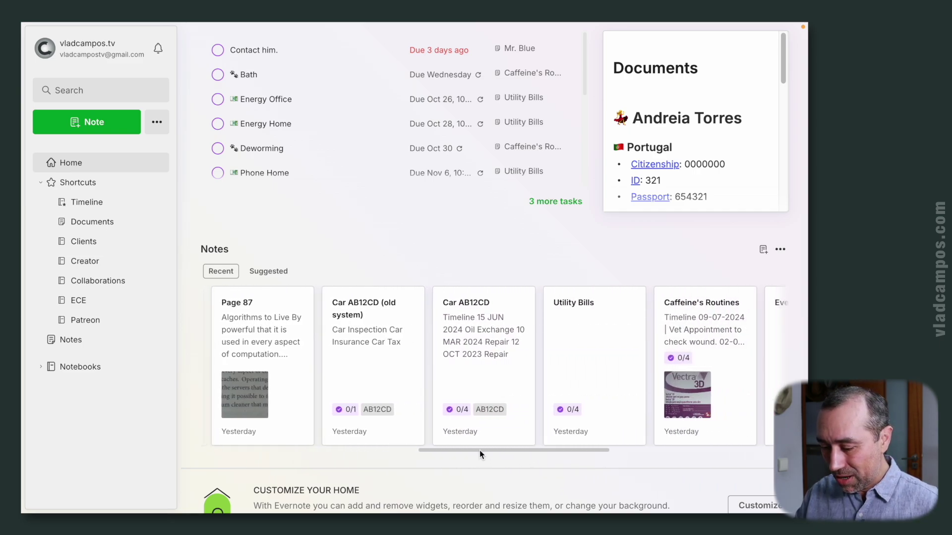
left_click_drag(478, 450, 439, 448)
- Open the Page 87 note, add a period at the end of its quoted text, and return to the recent notes on Home
left_click(405, 352)
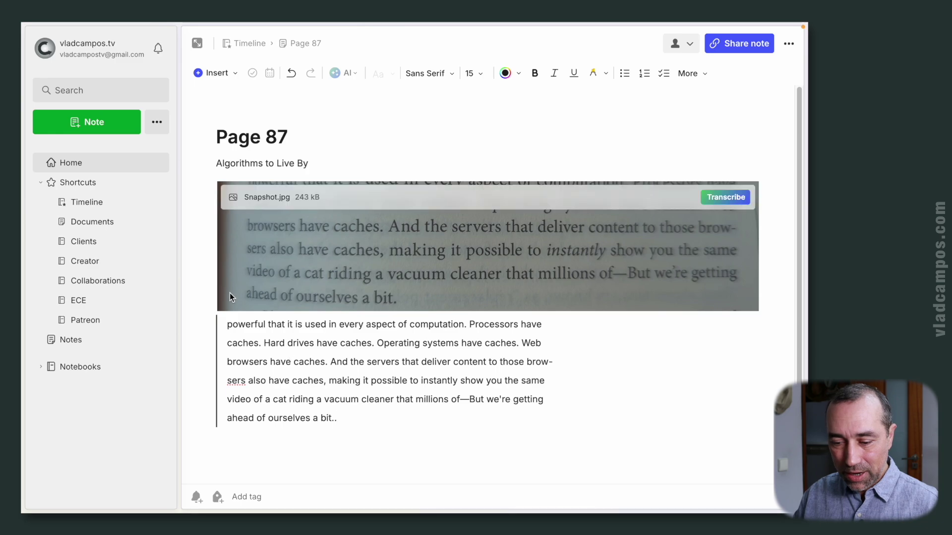
left_click(311, 450)
left_click(93, 163)
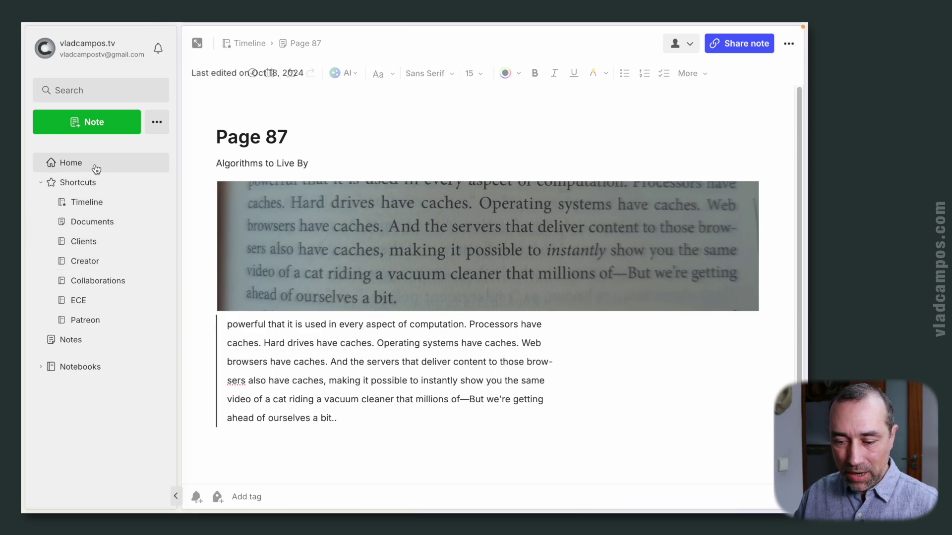
scroll(597, 360, "down", 7)
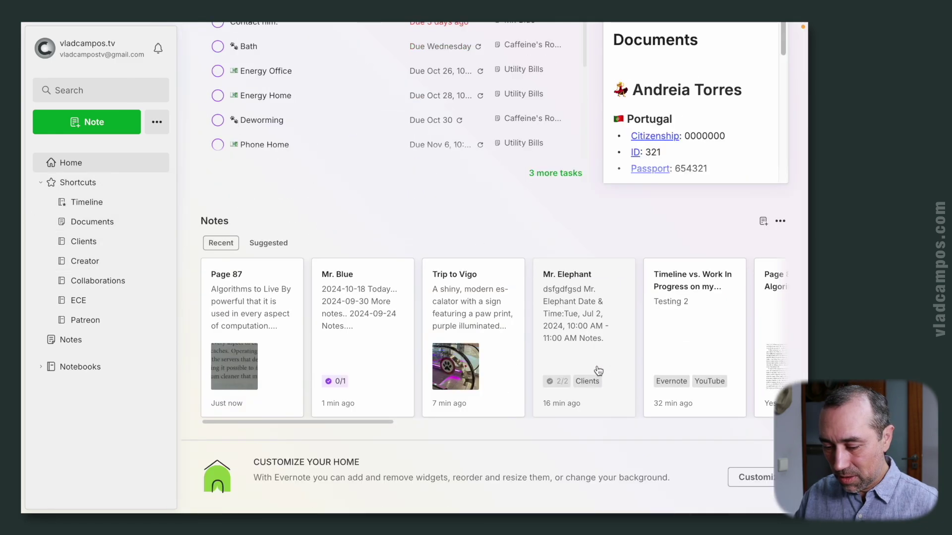